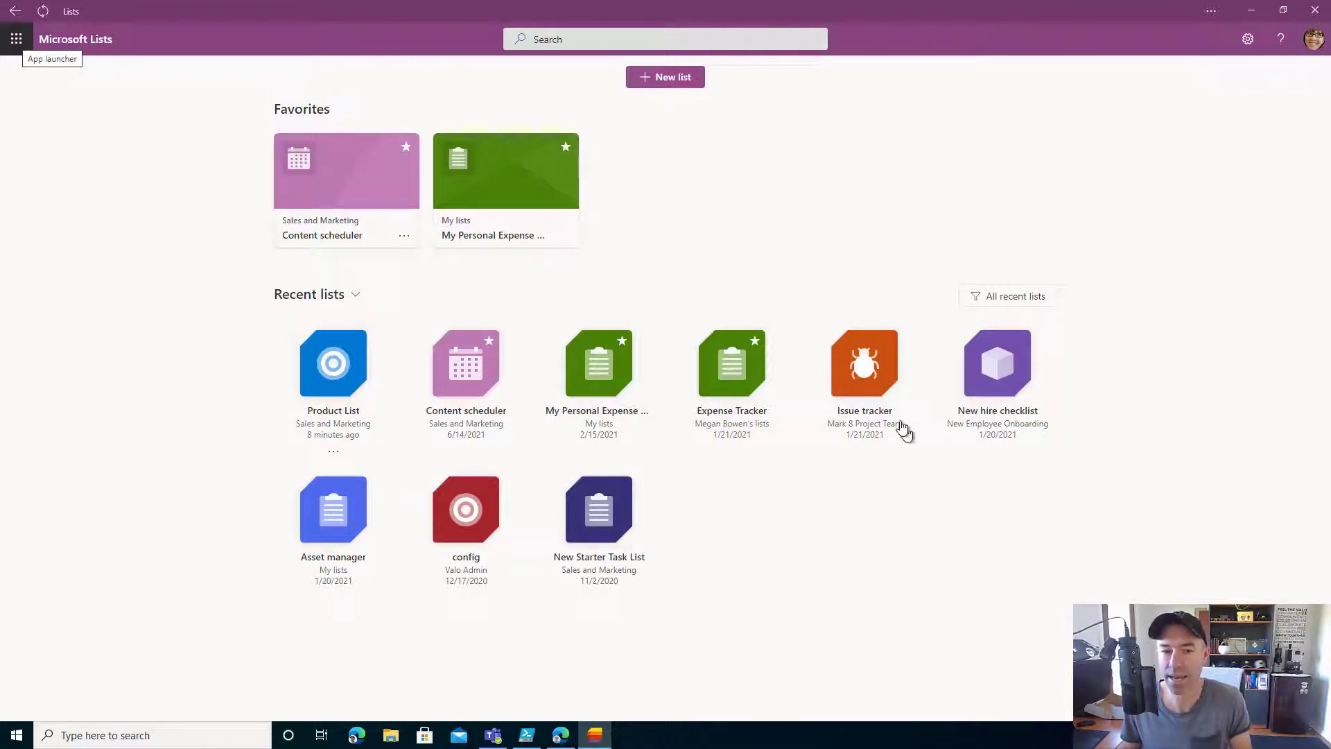
Open the Mark 8 Project Team's Issue tracker list in SharePoint and copy its web address without the /AllItems.aspx ending.
{"action": "left_click", "coordinate": [867, 373]}
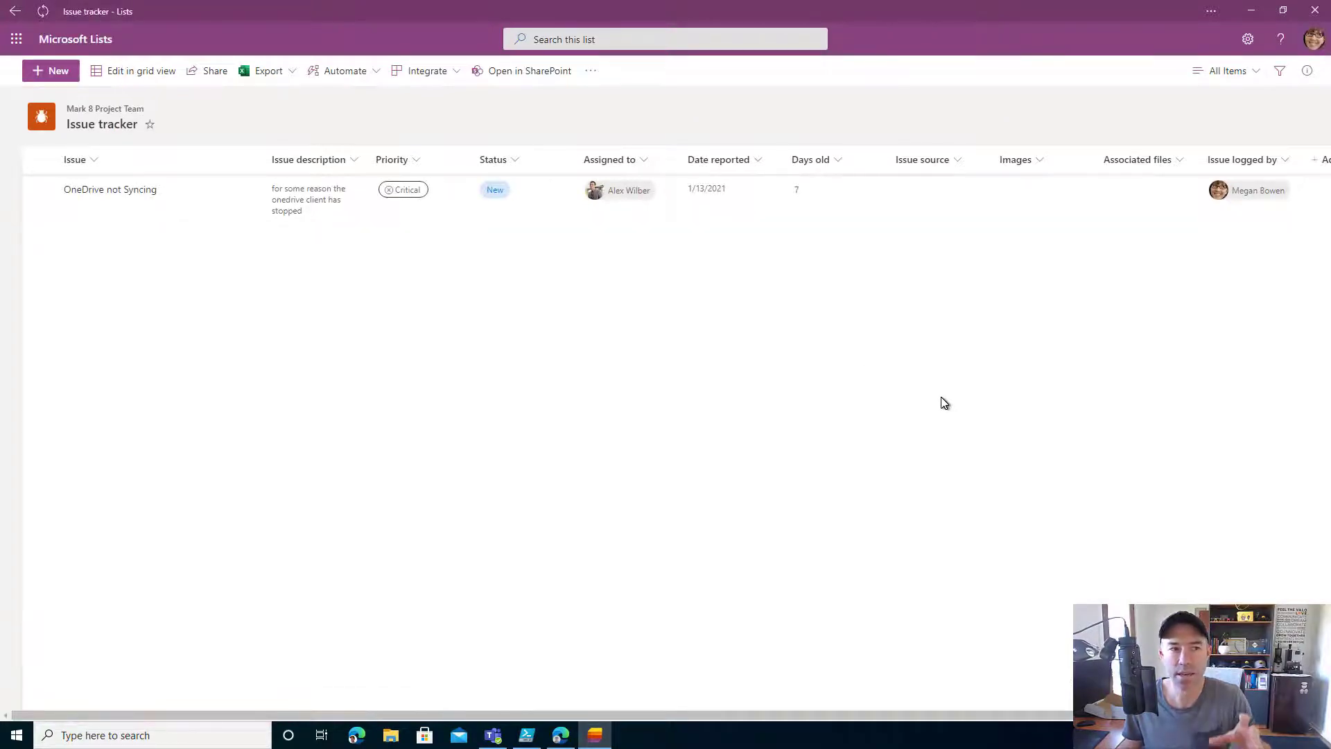
{"action": "left_click", "coordinate": [530, 70]}
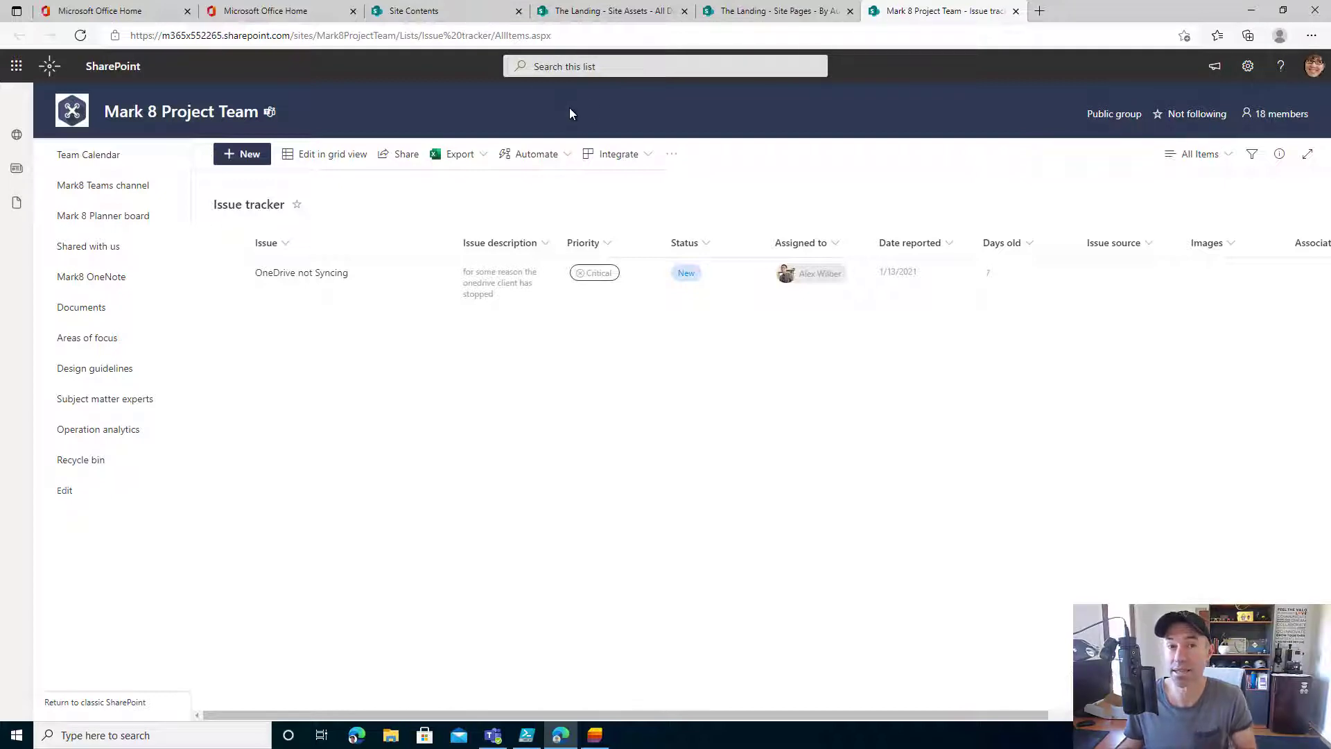
{"action": "left_click", "coordinate": [526, 735]}
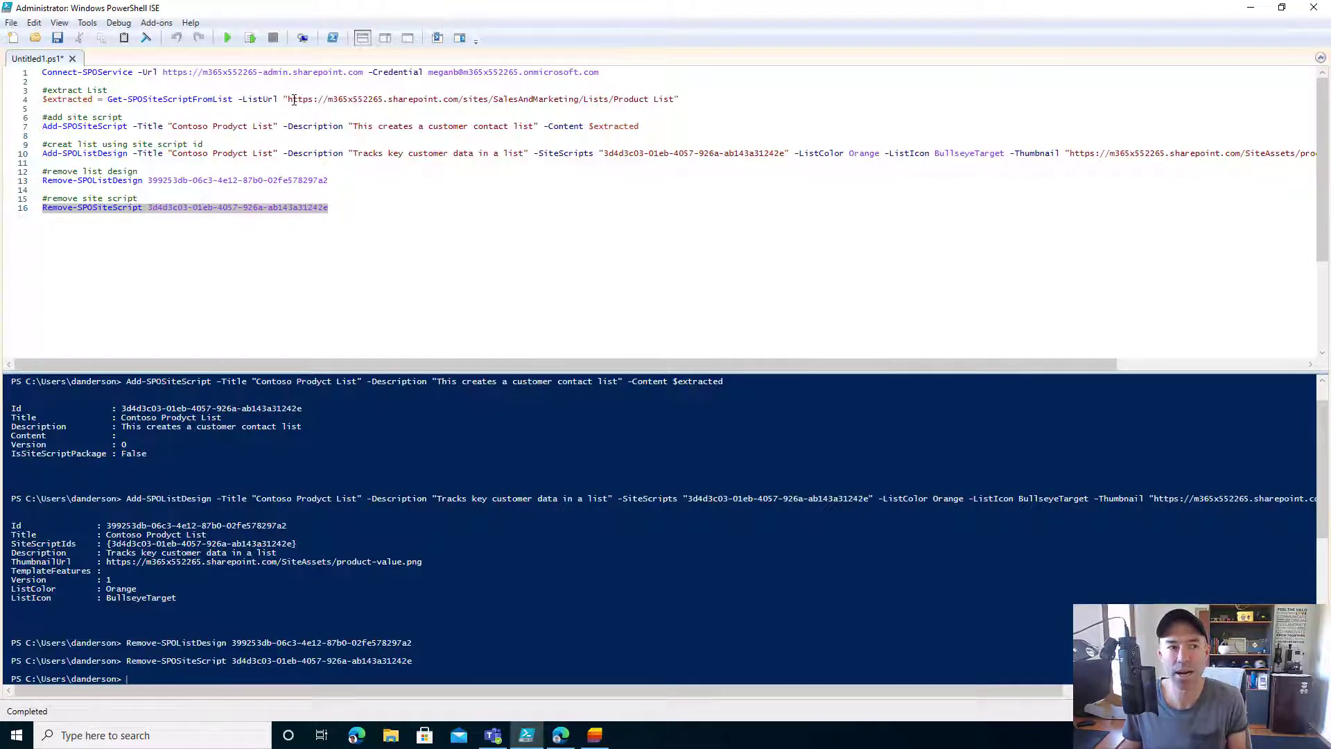
{"action": "left_click", "coordinate": [561, 735]}
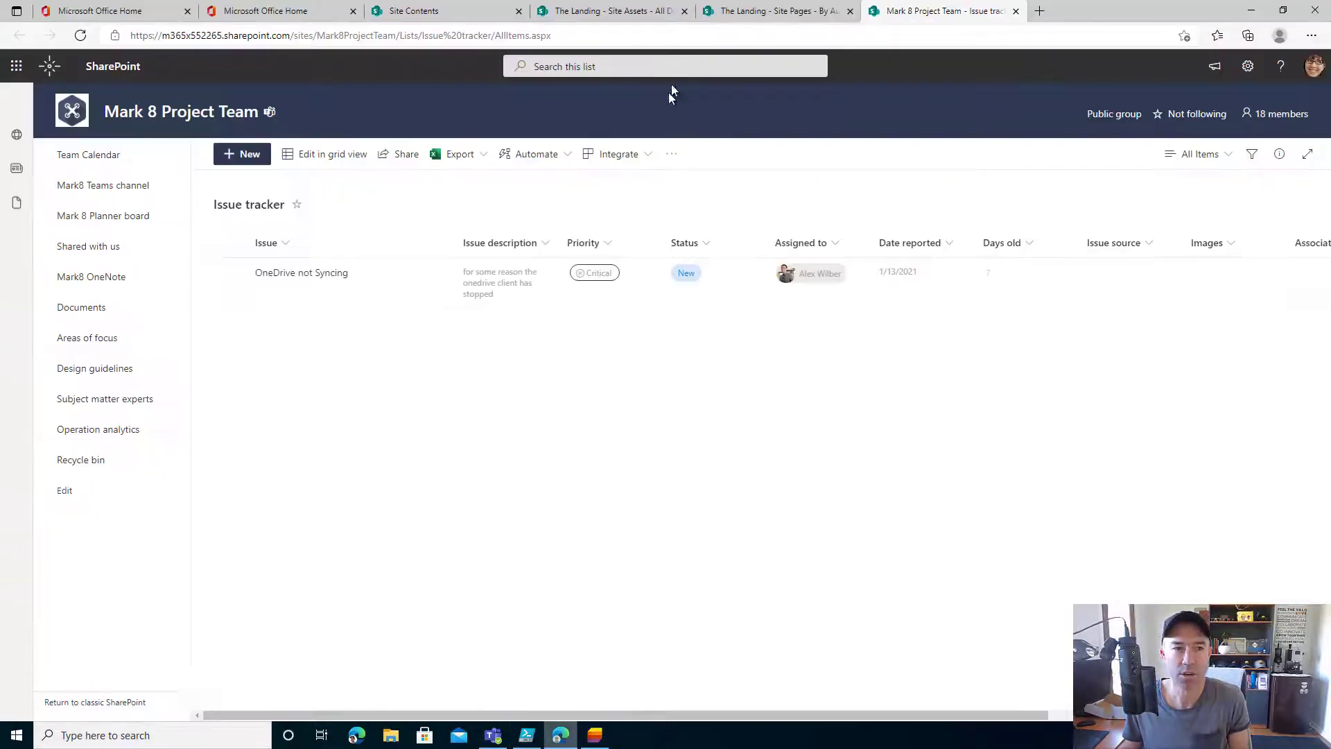
{"action": "left_click_drag", "start_coordinate": [492, 35], "coordinate": [55, 37]}
{"action": "key", "text": "ctrl+c"}
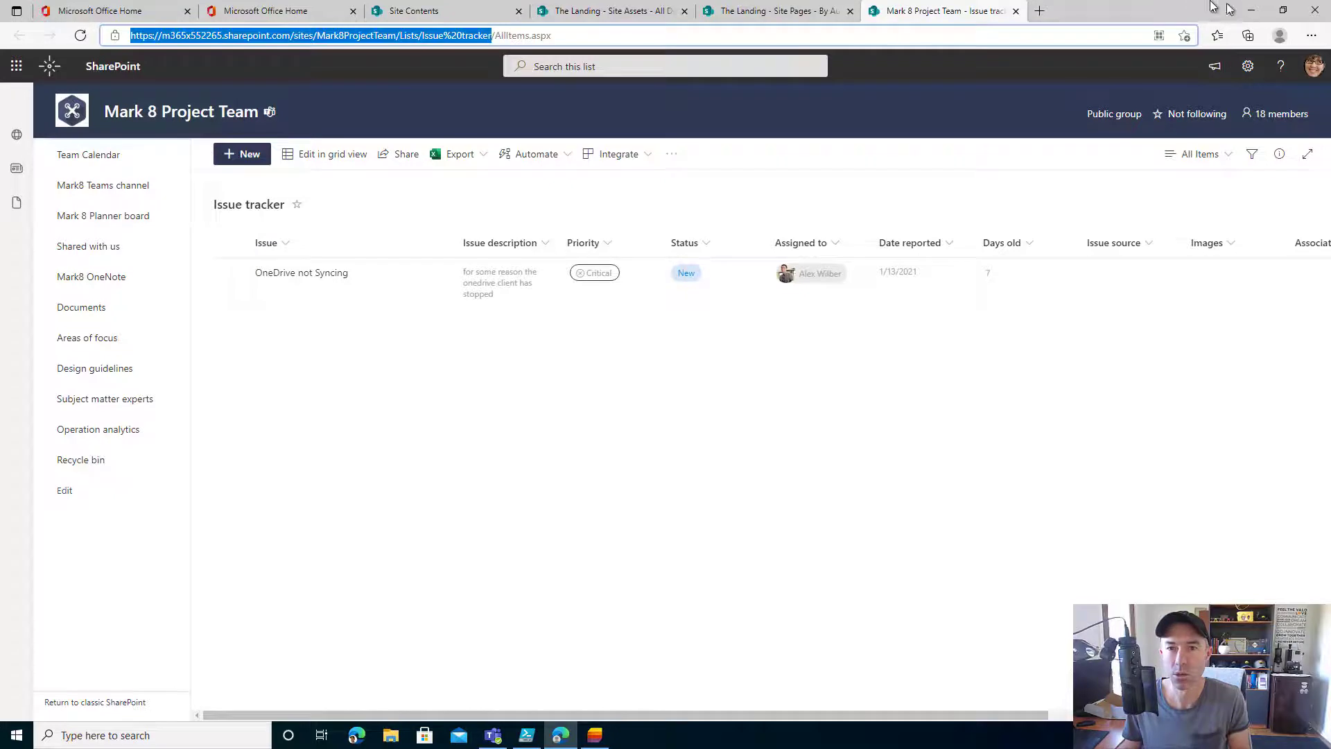
In PowerShell ISE, replace the -ListUrl address with the copied Mark8ProjectTeam list address, changing %20 to a space in "Issue tracker".
{"action": "left_click", "coordinate": [1249, 15]}
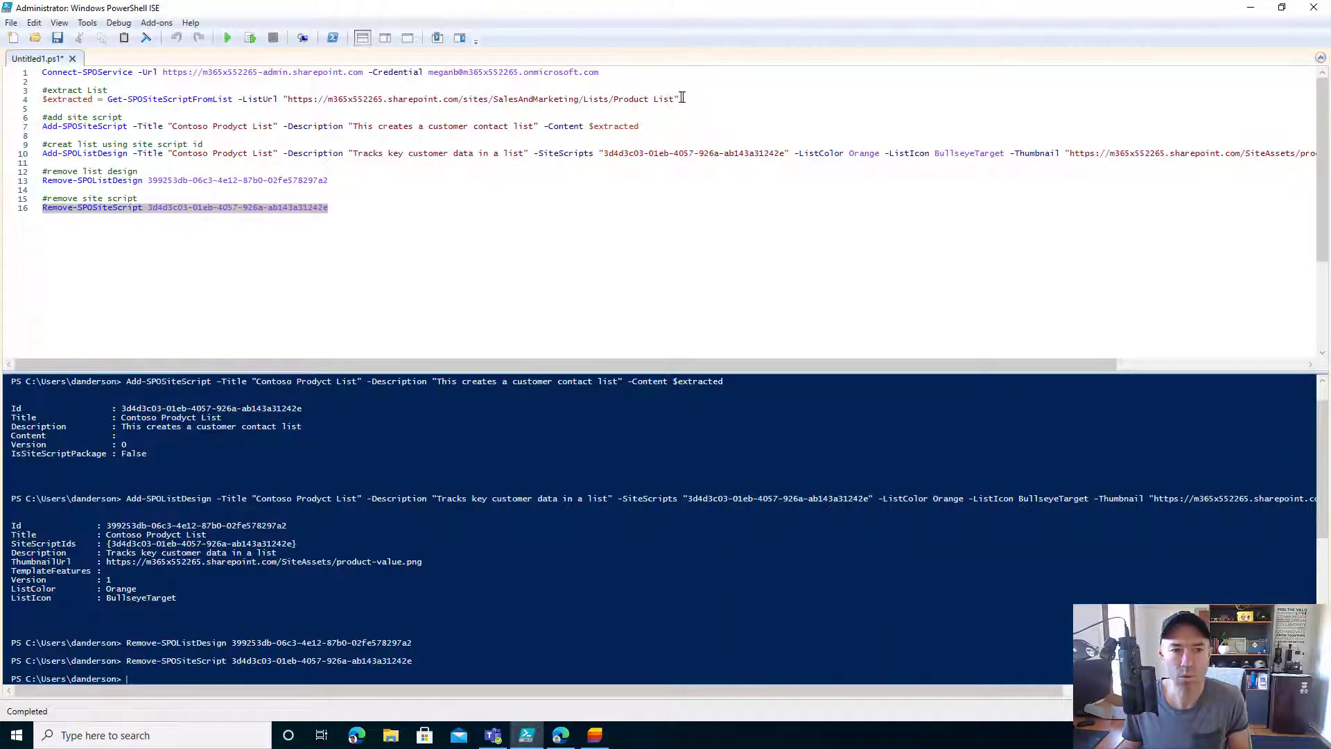
{"action": "mouse_move", "coordinate": [674, 102]}
{"action": "left_mouse_down"}
{"action": "mouse_move", "coordinate": [289, 101]}
{"action": "mouse_move", "coordinate": [675, 99]}
{"action": "left_mouse_up"}
{"action": "left_click", "coordinate": [289, 101]}
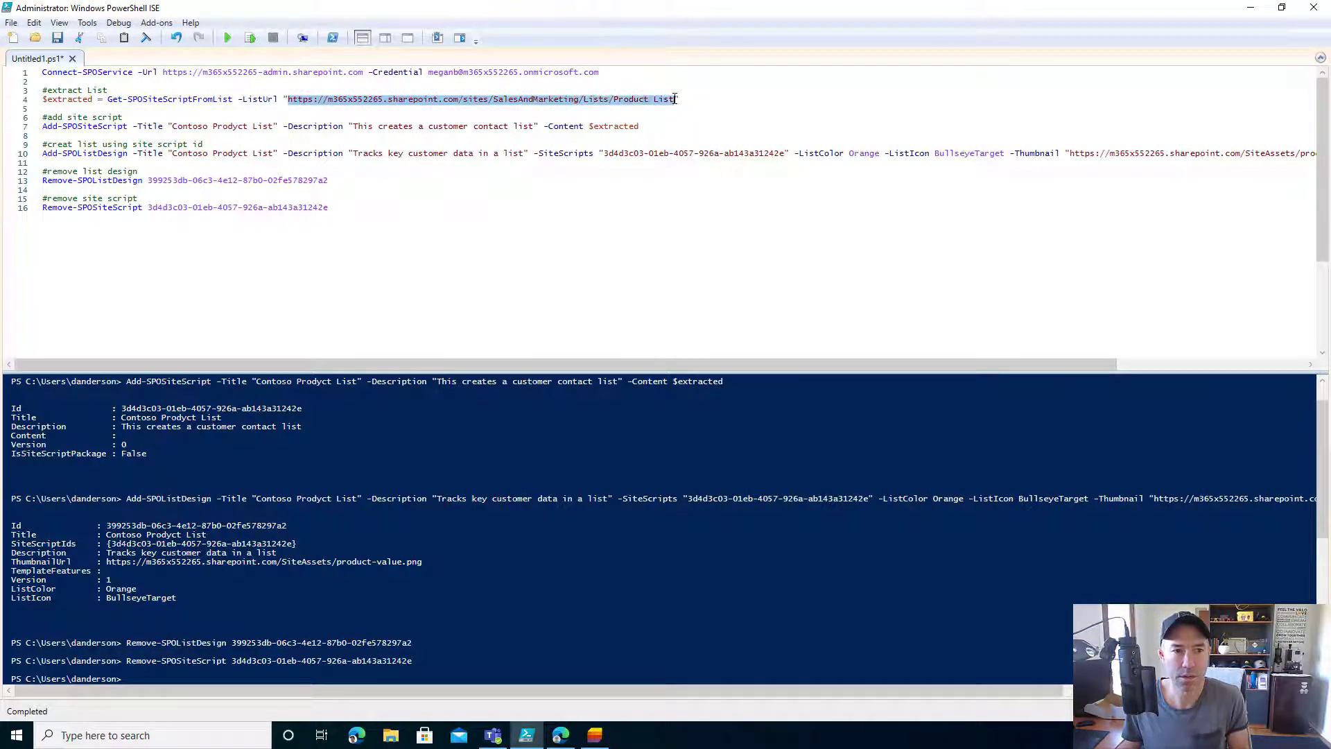
{"action": "key", "text": "ctrl+v"}
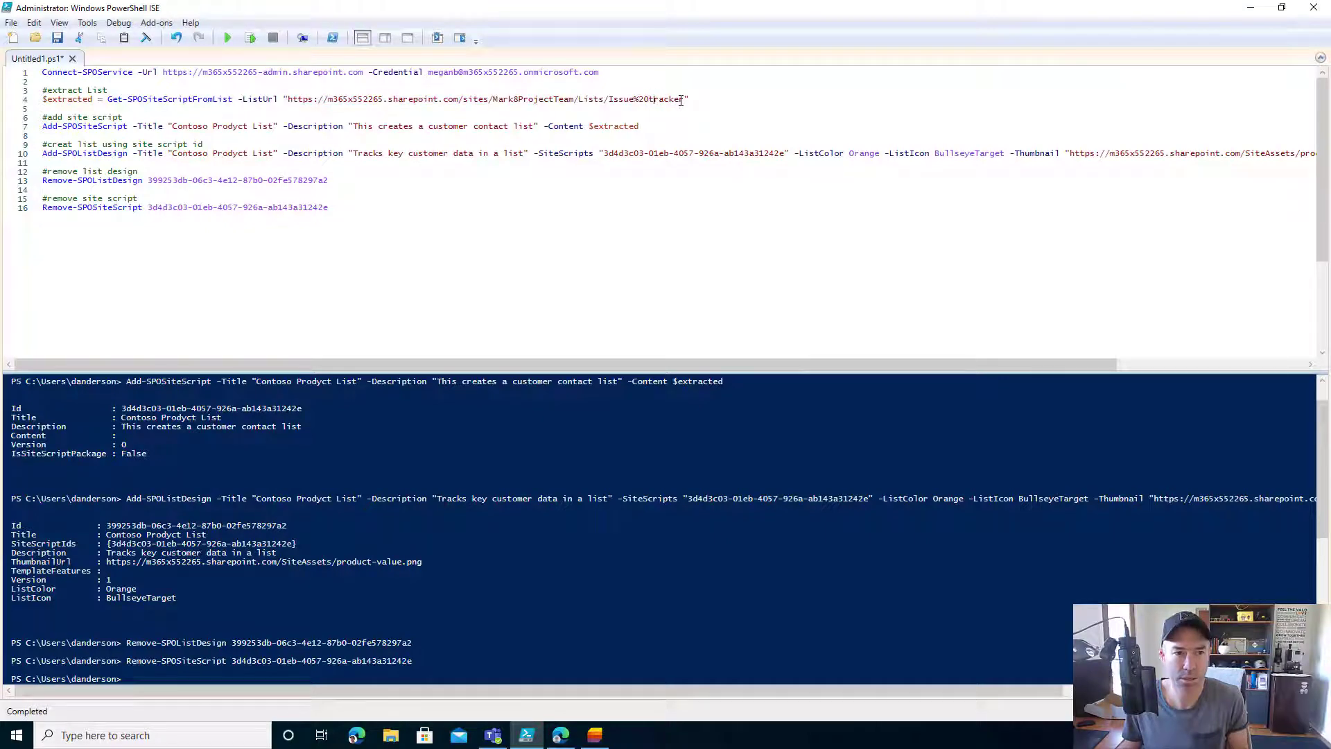
{"action": "key", "text": "Left"}
{"action": "key", "text": "Left"}
{"action": "key", "text": "Left"}
{"action": "key", "text": "Left"}
{"action": "key", "text": "Left"}
{"action": "key", "text": "Left"}
{"action": "key", "text": "Left"}
{"action": "key", "text": "BackSpace"}
{"action": "key", "text": "BackSpace"}
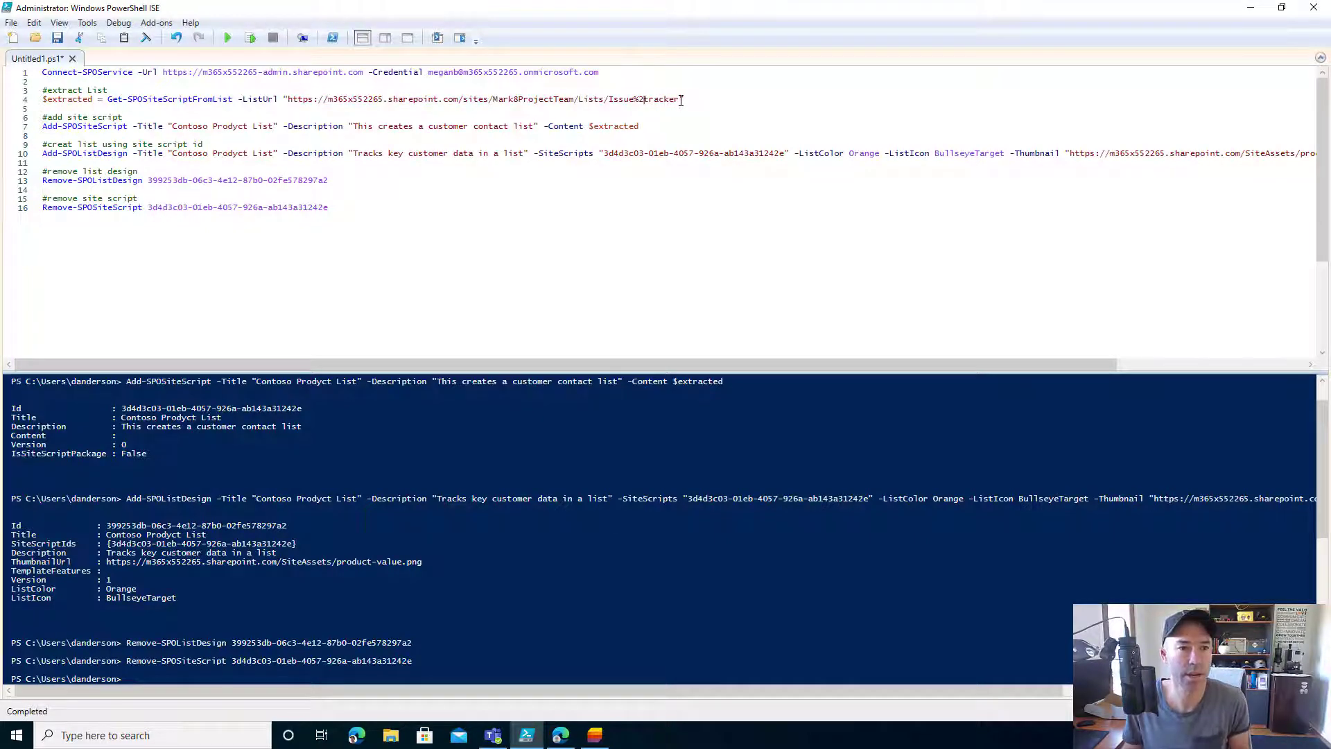
{"action": "key", "text": "BackSpace"}
Run only the Get-SPOSiteScriptFromList line to extract the Issue tracker list into $extracted.
{"action": "left_click_drag", "start_coordinate": [681, 101], "coordinate": [200, 100]}
{"action": "left_click", "coordinate": [199, 101]}
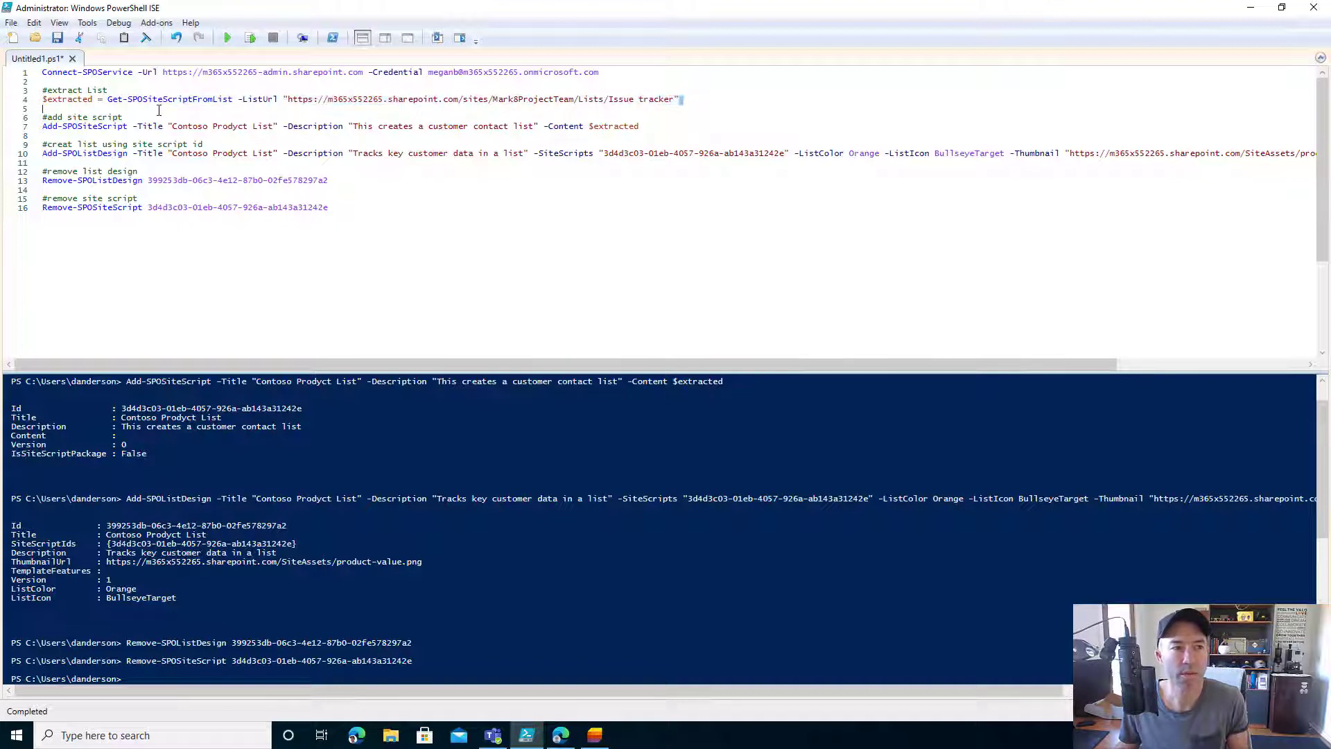
{"action": "triple_click", "coordinate": [40, 101]}
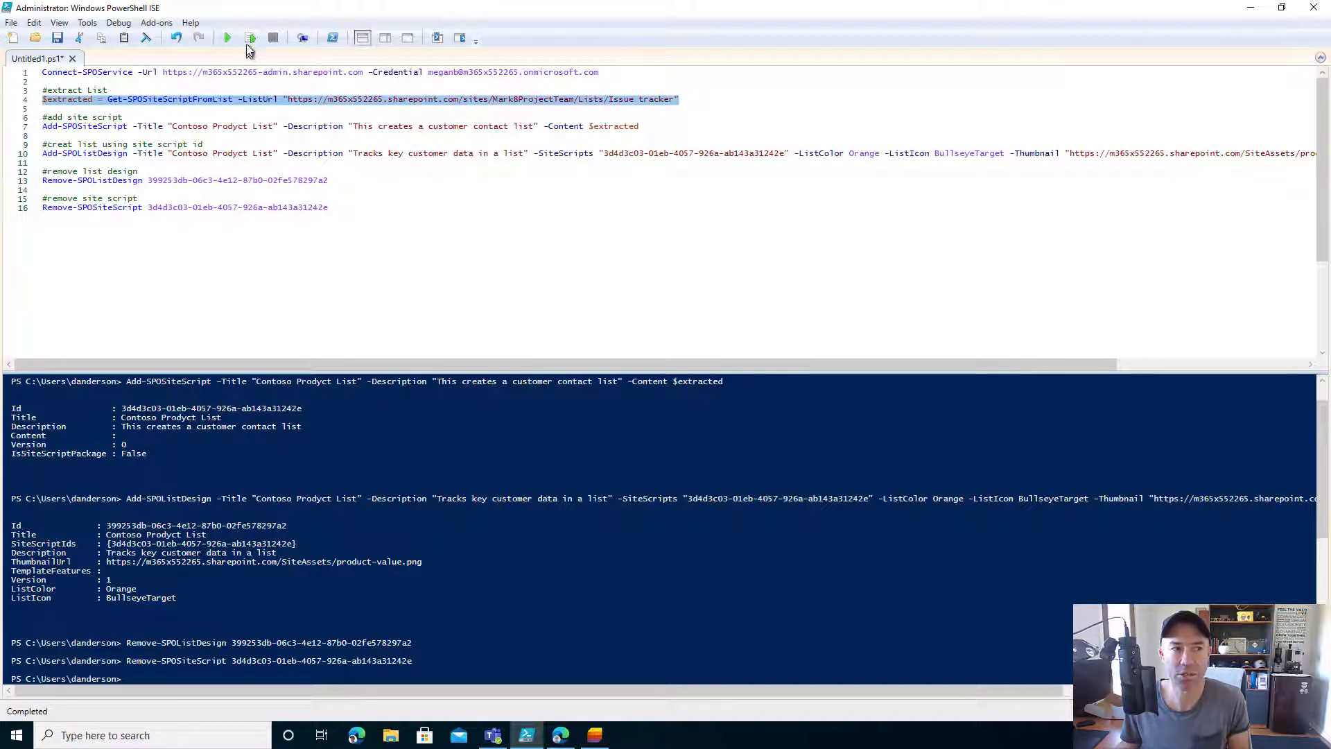
{"action": "key", "text": "F8"}
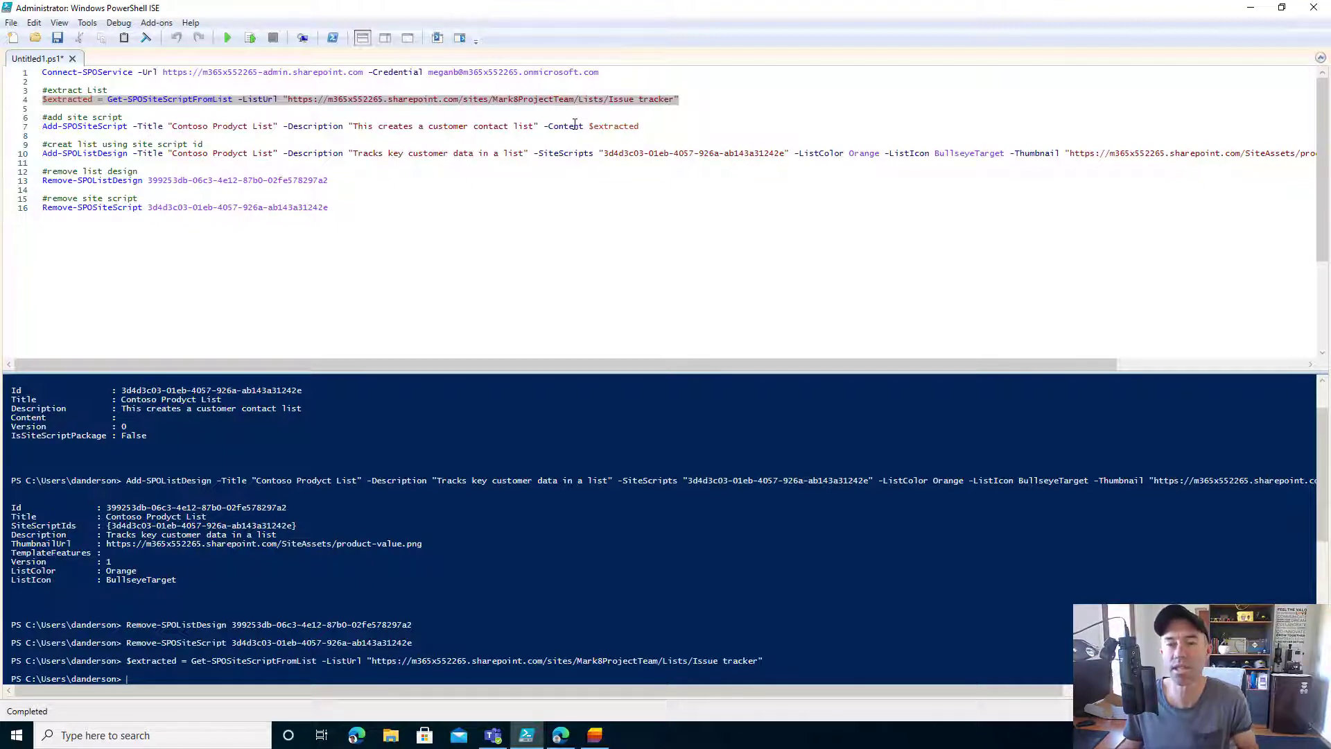
Change the title in the Add-SPOSiteScript line to "Contoso Issue Tracker".
{"action": "double_click", "coordinate": [239, 128]}
{"action": "type", "text": "Issue"}
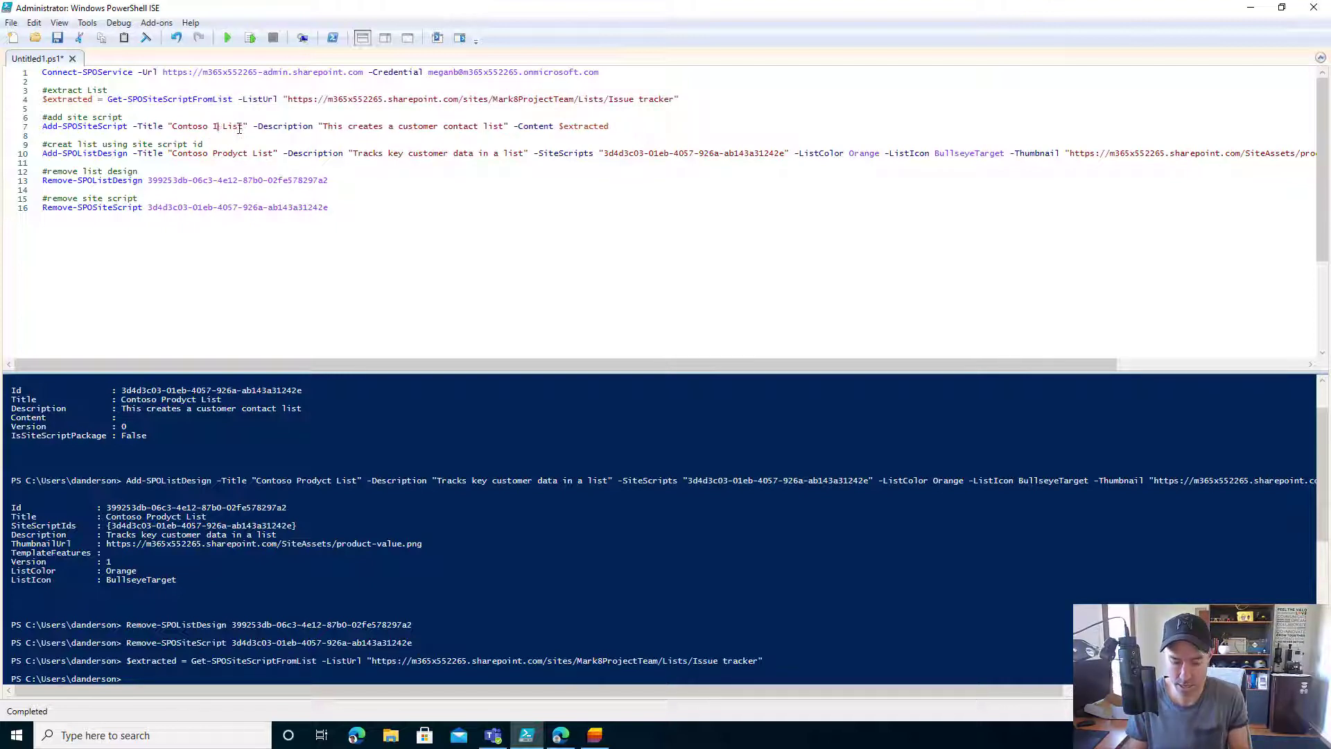
{"action": "double_click", "coordinate": [258, 128]}
{"action": "type", "text": "Tracker"}
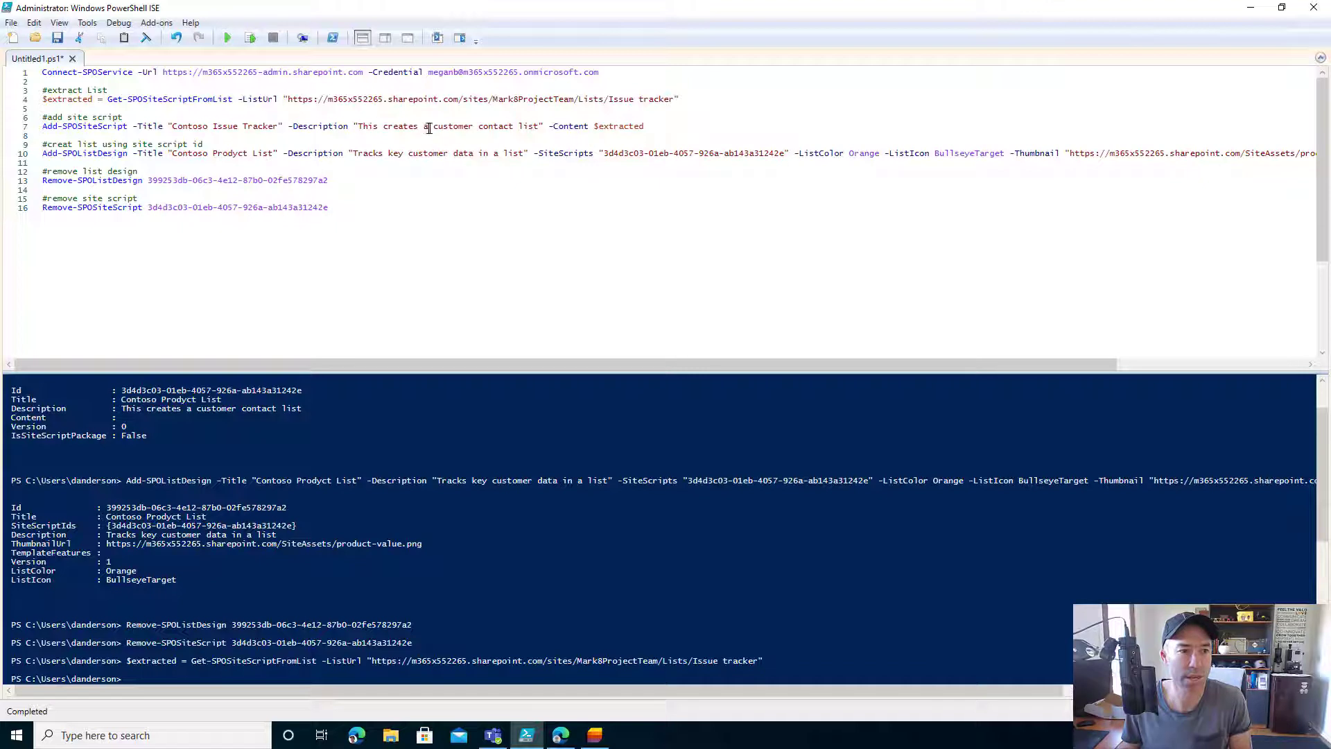
Set the Add-SPOSiteScript description to "This creates an issue tracking list" and run only that line.
{"action": "left_click_drag", "start_coordinate": [434, 128], "coordinate": [513, 126]}
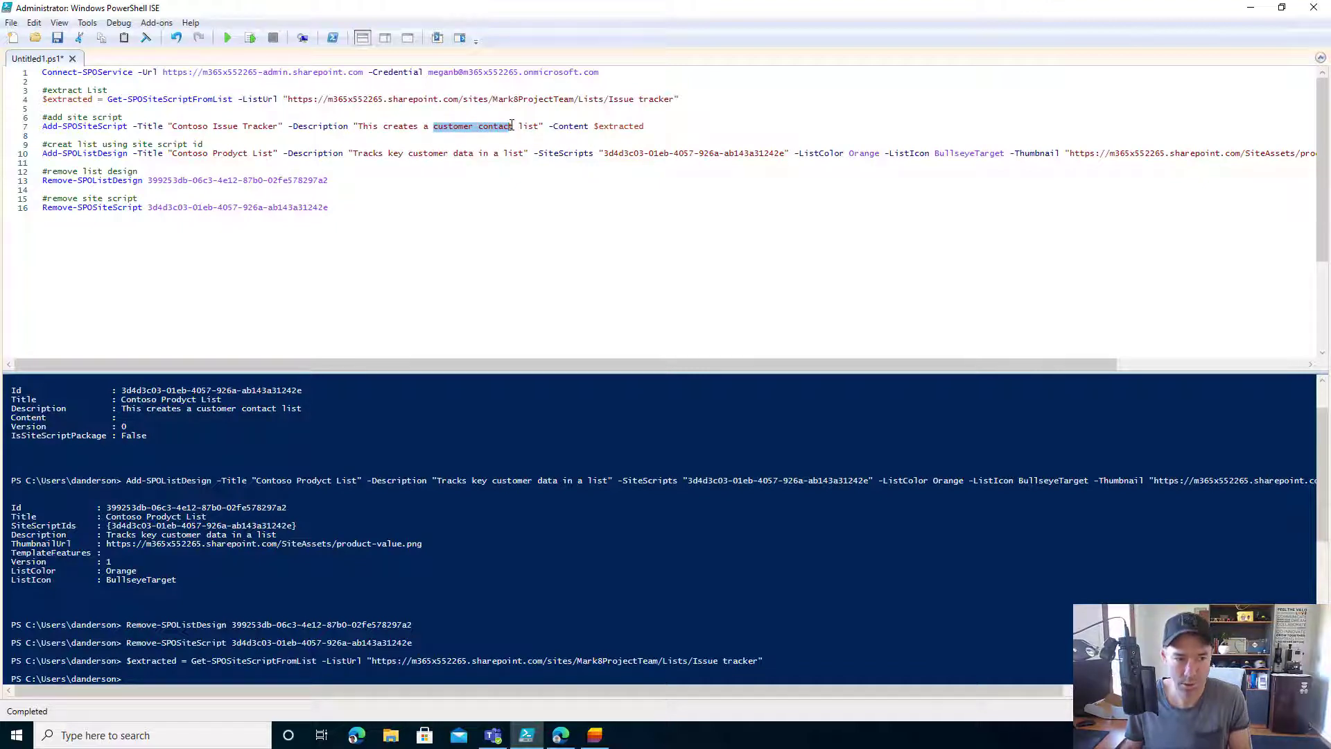
{"action": "key", "text": "Delete"}
{"action": "type", "text": "n issue t"}
{"action": "key", "text": "BackSpace"}
{"action": "type", "text": "tracking"}
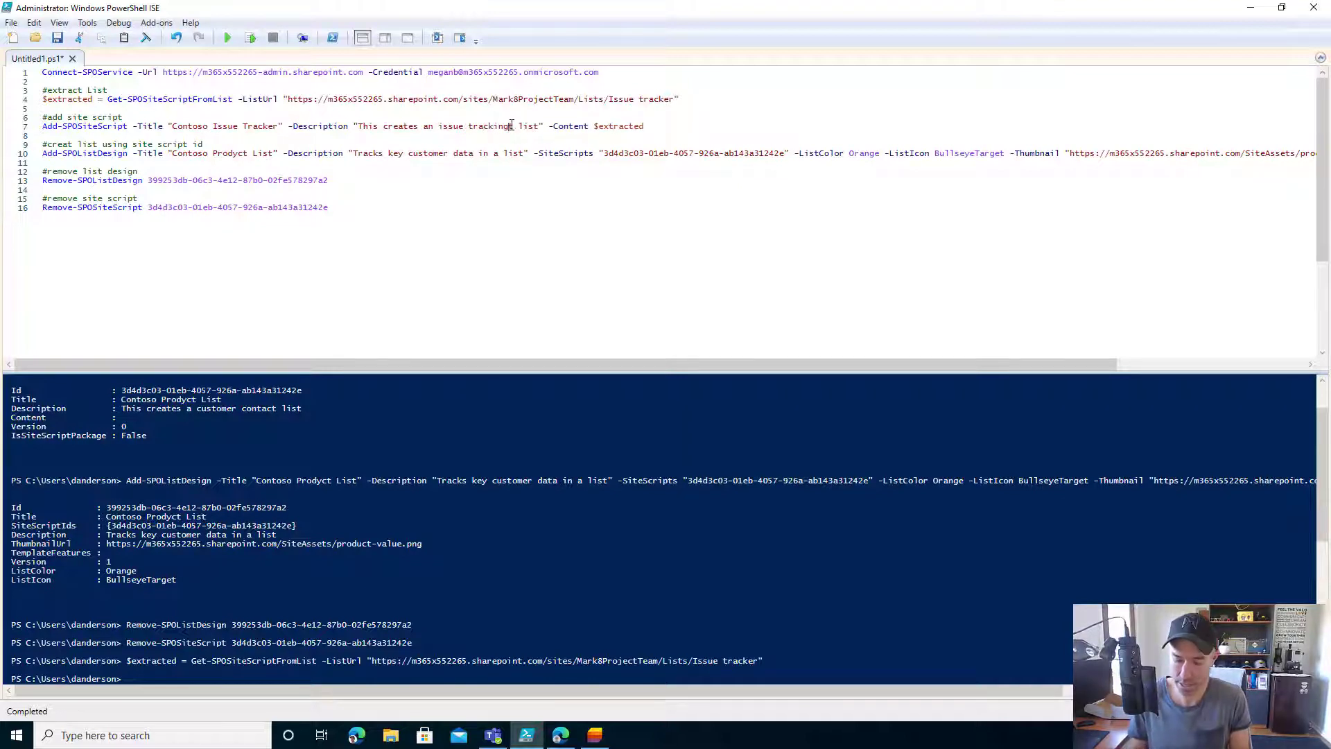
{"action": "key", "text": "Delete"}
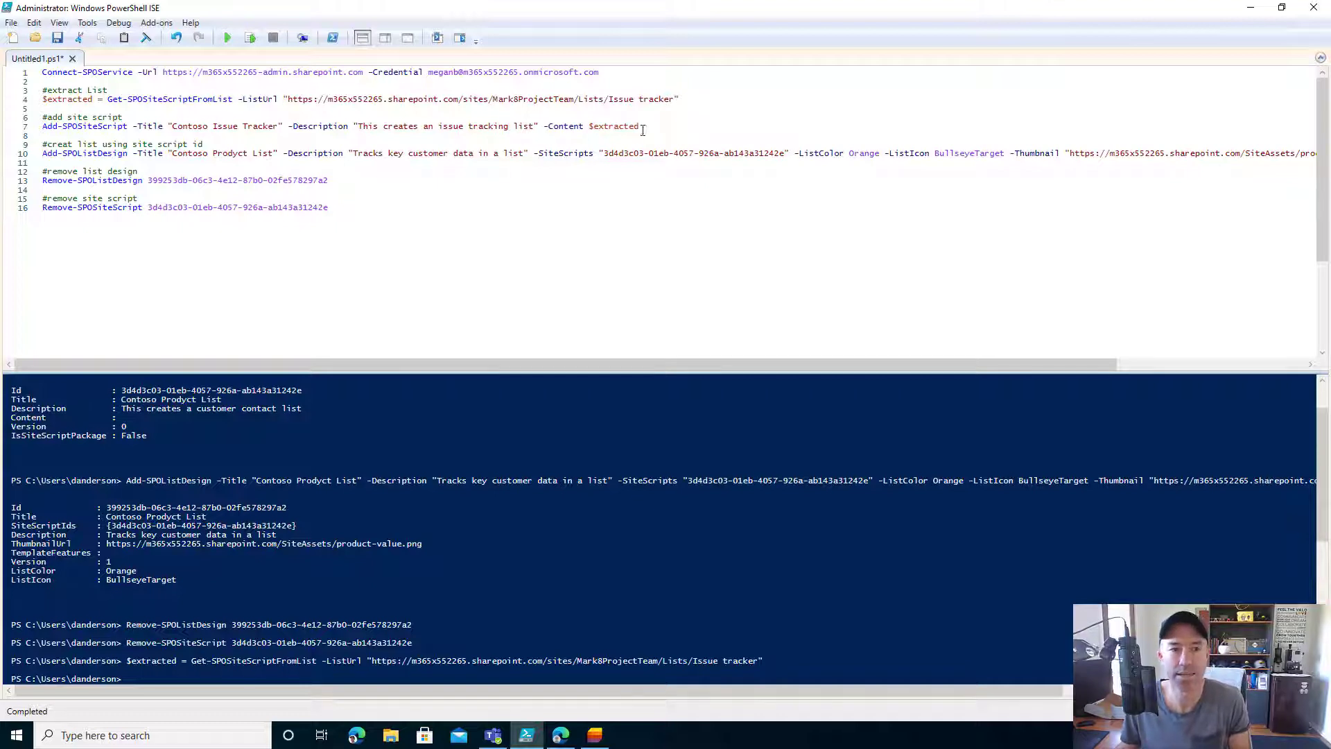
{"action": "triple_click", "coordinate": [565, 126]}
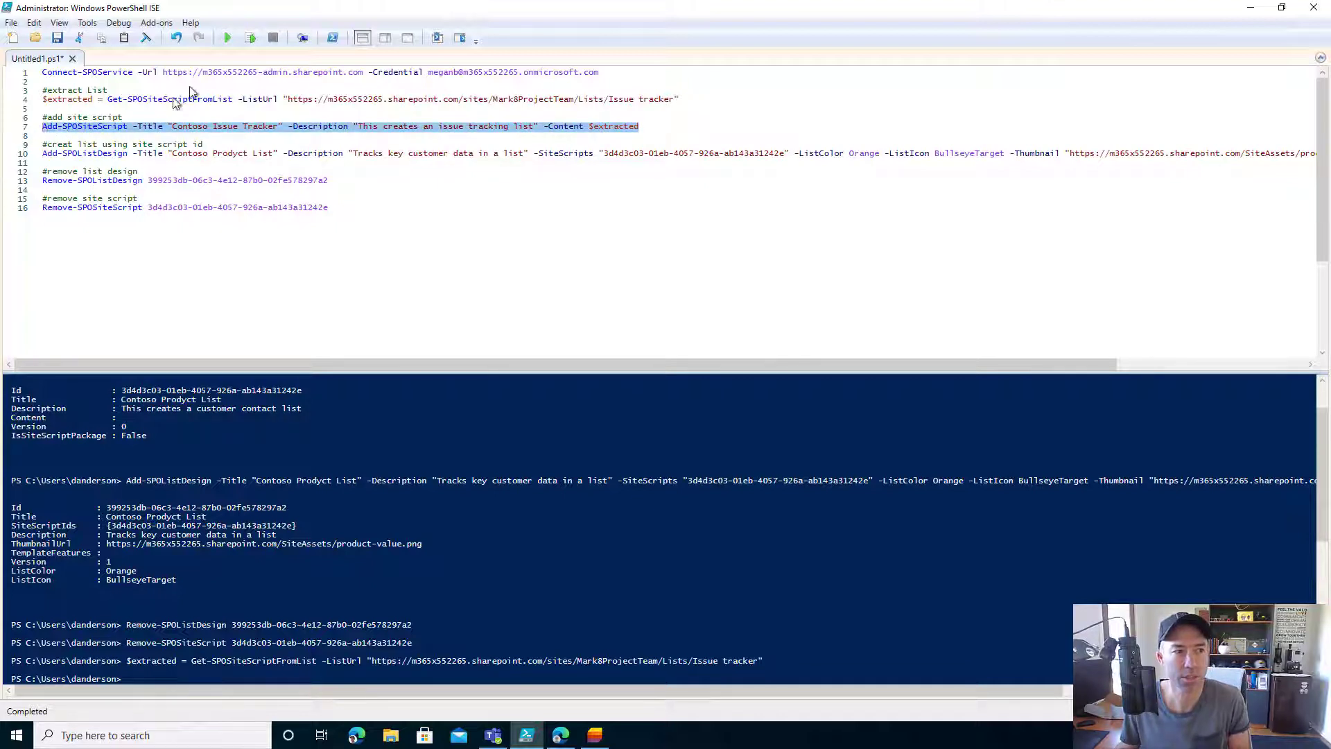
{"action": "left_click", "coordinate": [250, 38]}
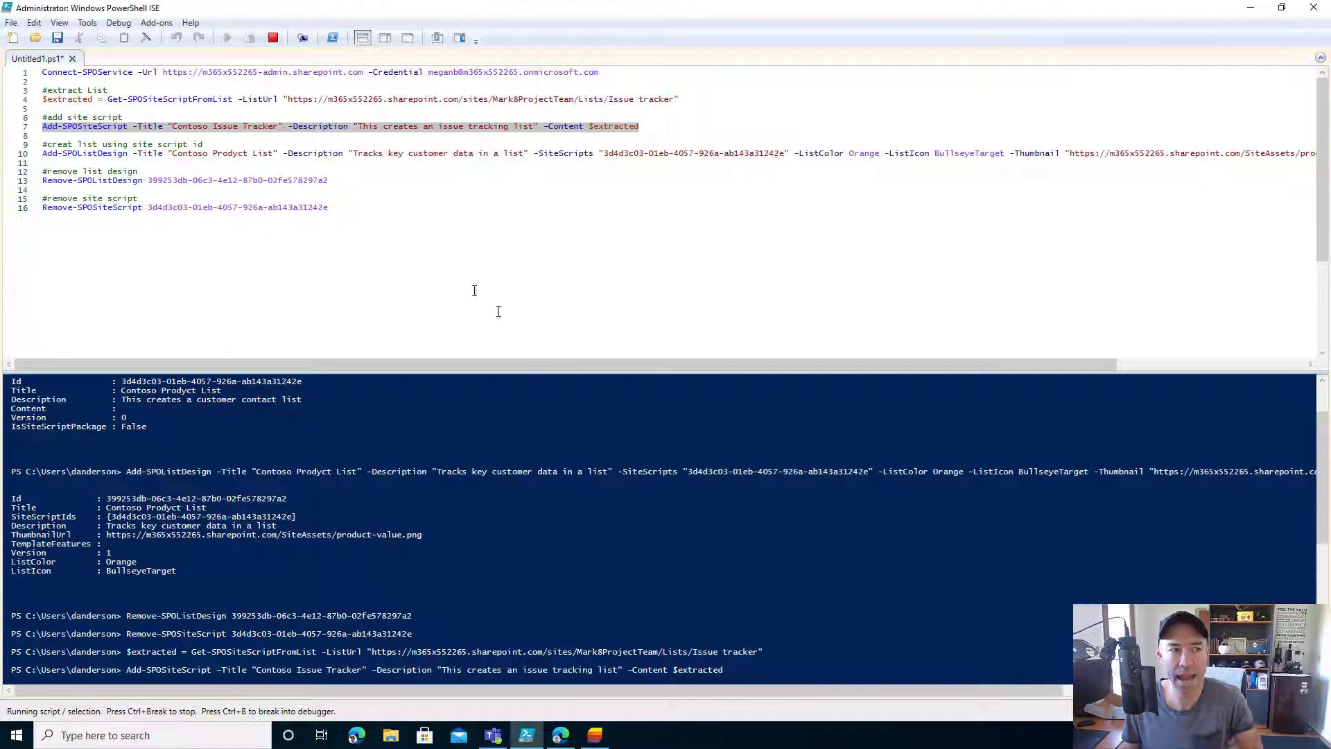
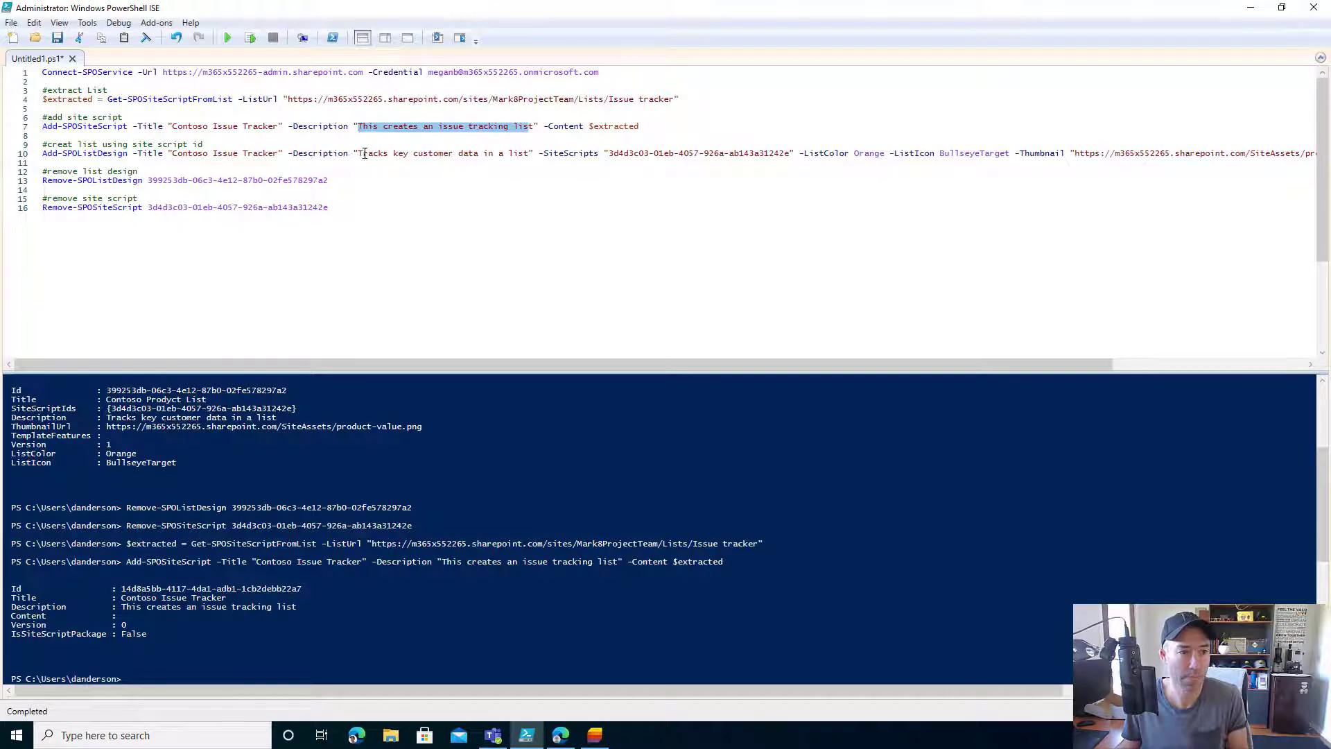
Replace the description in the Add-SPOListDesign line with "This creates an issue tracking lis".
{"action": "left_click", "coordinate": [364, 153]}
{"action": "key", "text": "BackSpace"}
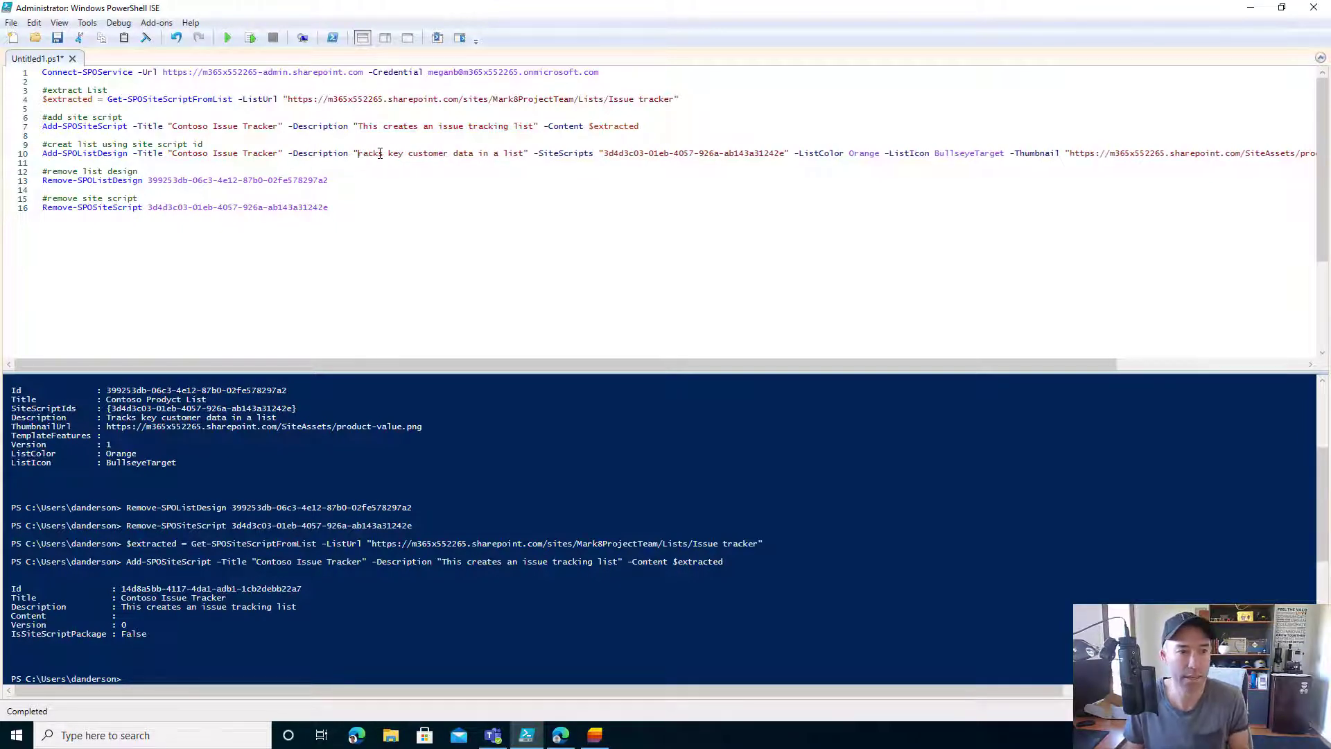
{"action": "key", "text": "Delete"}
{"action": "key", "text": "Delete"}
{"action": "key", "text": "Delete"}
{"action": "key", "text": "Delete"}
{"action": "key", "text": "Delete"}
{"action": "key", "text": "Delete"}
{"action": "key", "text": "Delete"}
{"action": "key", "text": "Delete"}
{"action": "key", "text": "Delete"}
{"action": "key", "text": "Delete"}
{"action": "key", "text": "Delete"}
{"action": "key", "text": "Delete"}
{"action": "key", "text": "Delete"}
{"action": "key", "text": "Delete"}
{"action": "key", "text": "Delete"}
{"action": "key", "text": "Delete"}
{"action": "key", "text": "Delete"}
{"action": "key", "text": "Delete"}
{"action": "key", "text": "Delete"}
{"action": "key", "text": "Delete"}
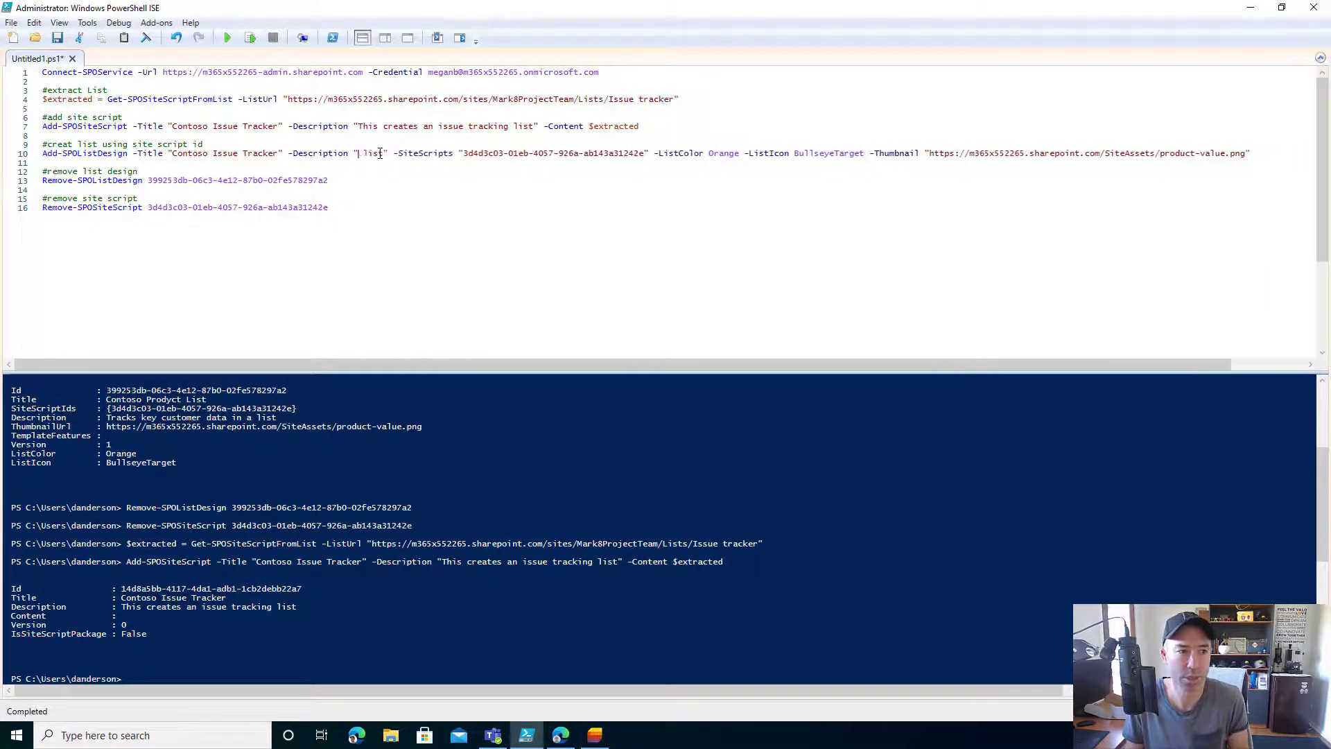
{"action": "key", "text": "Delete"}
{"action": "key", "text": "Delete"}
{"action": "key", "text": "Delete"}
{"action": "key", "text": "Delete"}
{"action": "key", "text": "Delete"}
{"action": "key", "text": "Delete"}
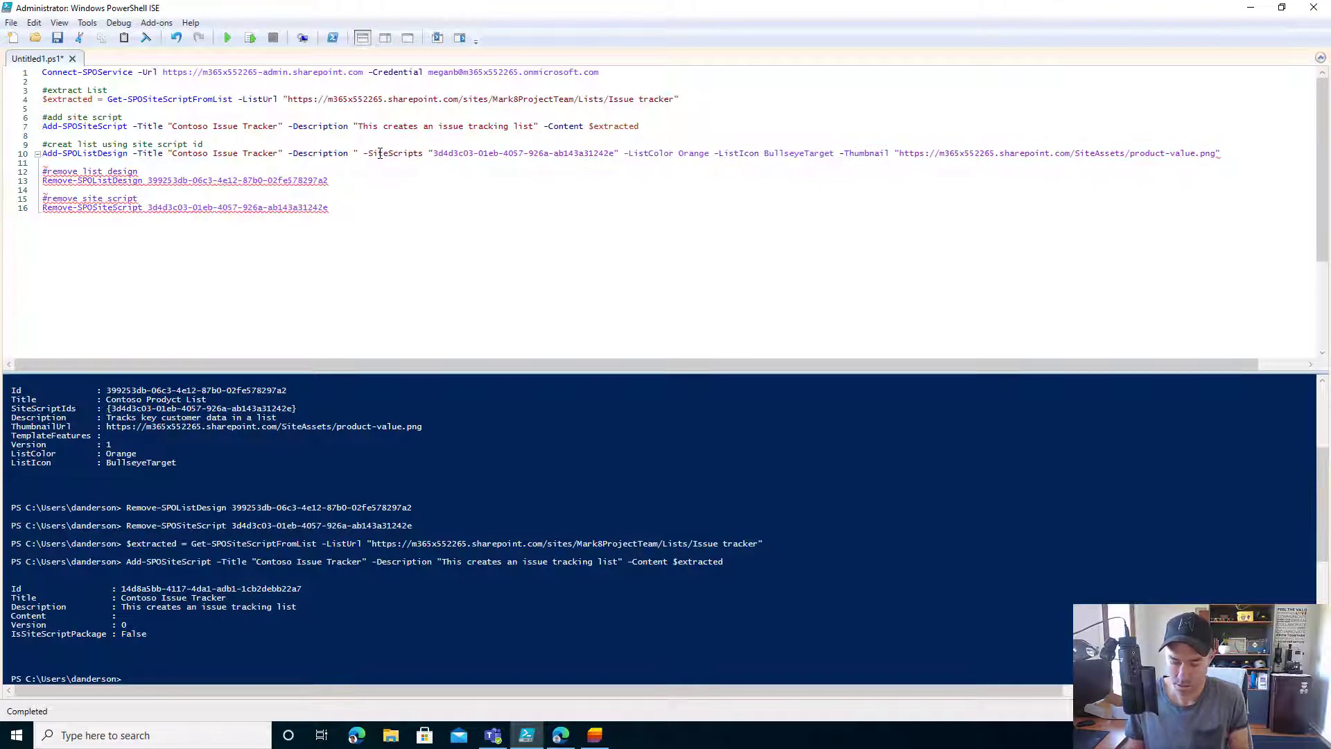
{"action": "type", "text": "This creates an issue tracking list\""}
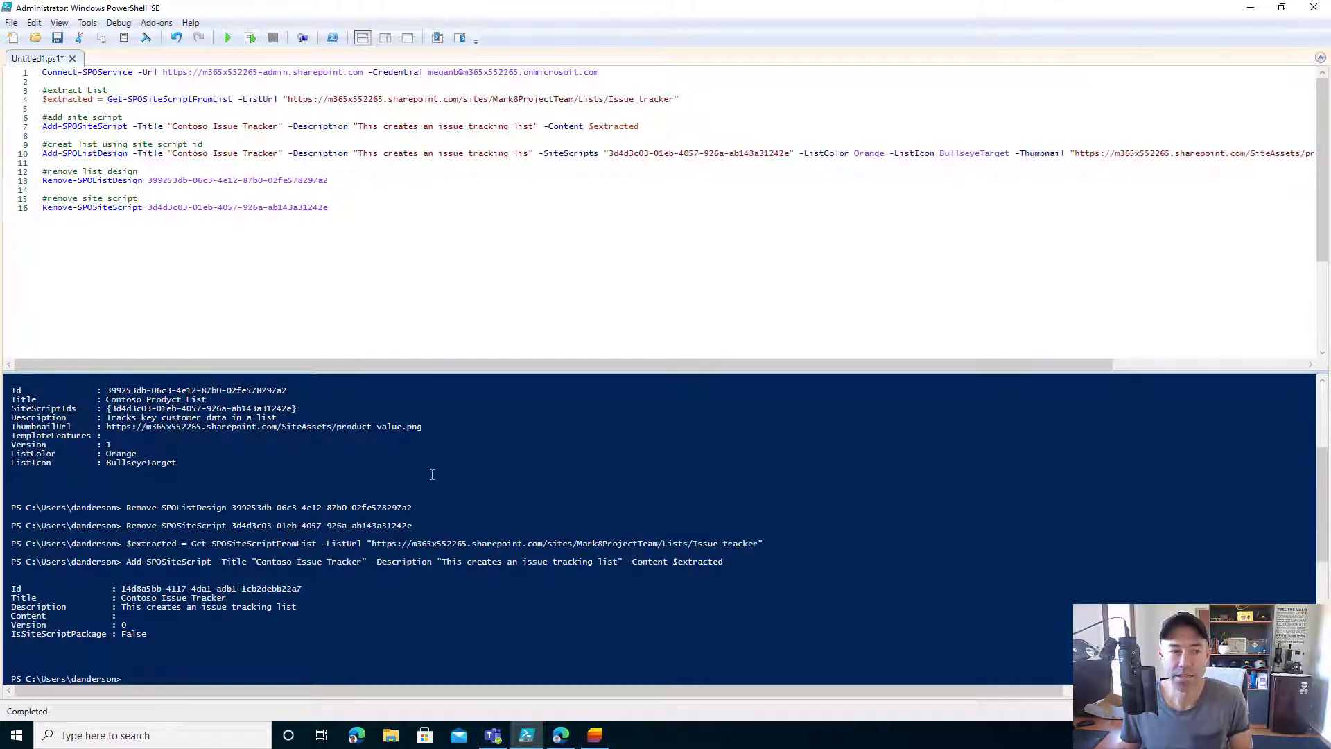
Replace the -SiteScripts ID in the Add-SPOListDesign line with the new site script's ID, 14d8a5bb-4117-4da1-adb1-1cb2debb22a7.
{"action": "left_click", "coordinate": [131, 588]}
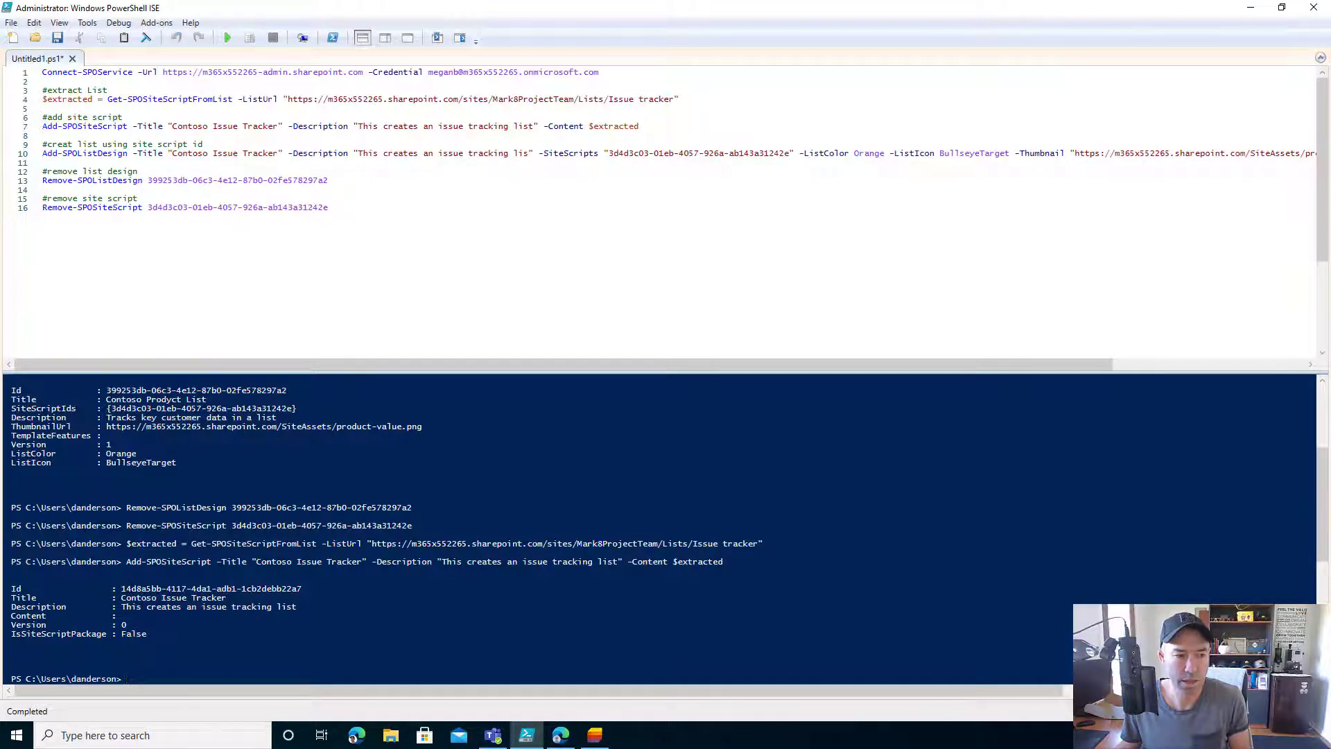
{"action": "left_click_drag", "start_coordinate": [122, 588], "coordinate": [305, 588]}
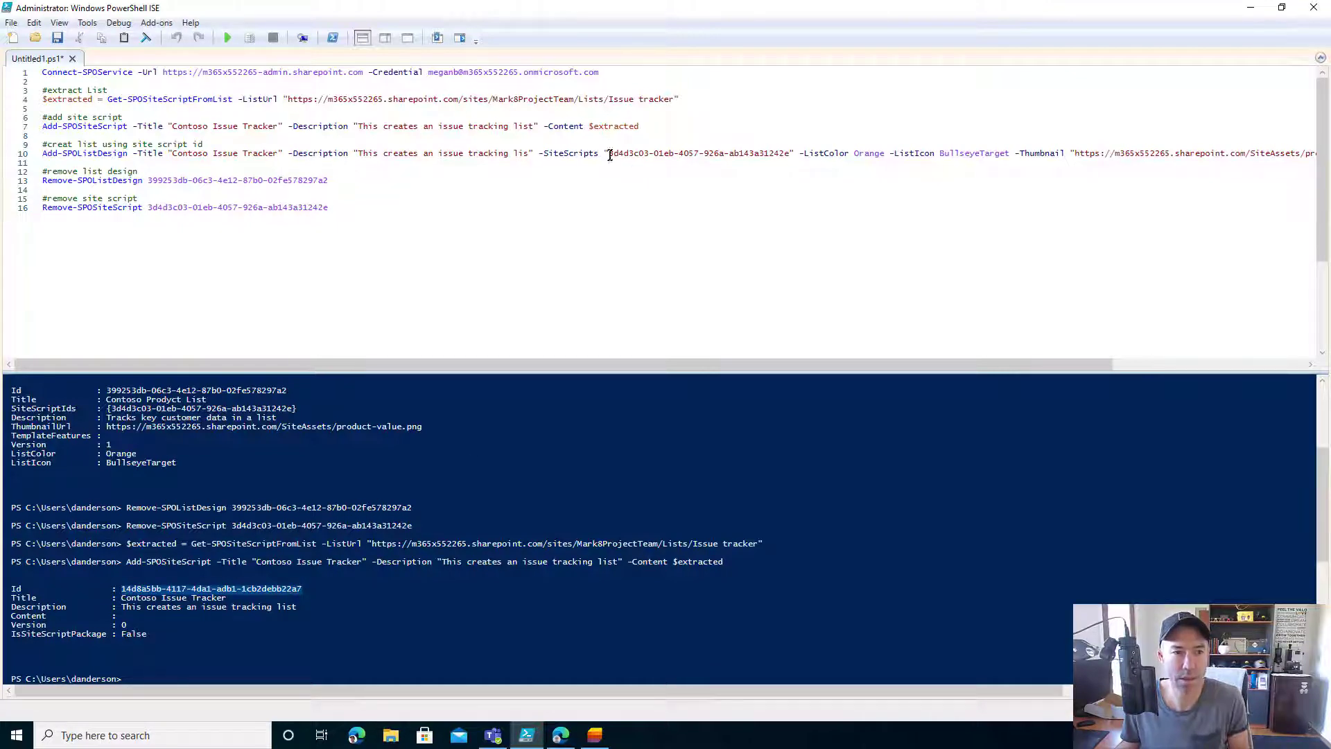
{"action": "left_click_drag", "start_coordinate": [610, 155], "coordinate": [790, 158]}
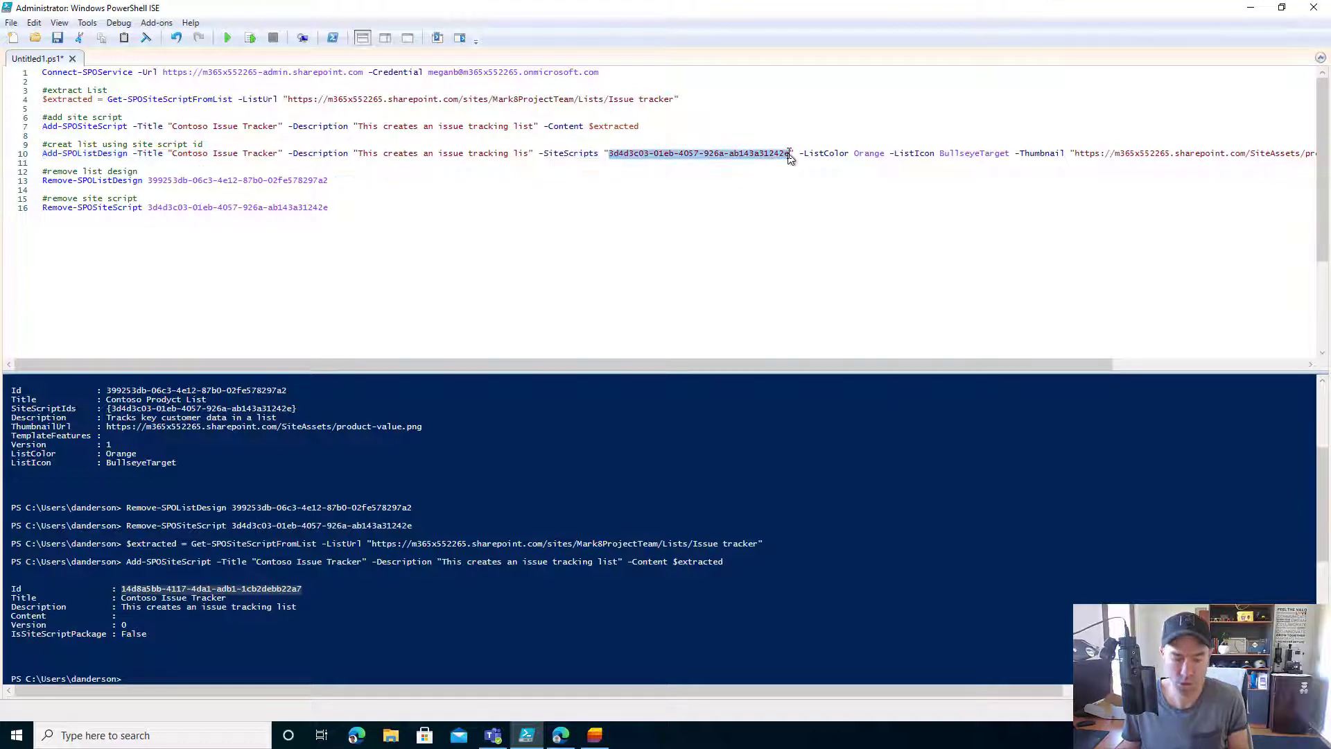
{"action": "type", "text": "14d8a5bb-4117-4da1-adb1-1cb2debb22a7"}
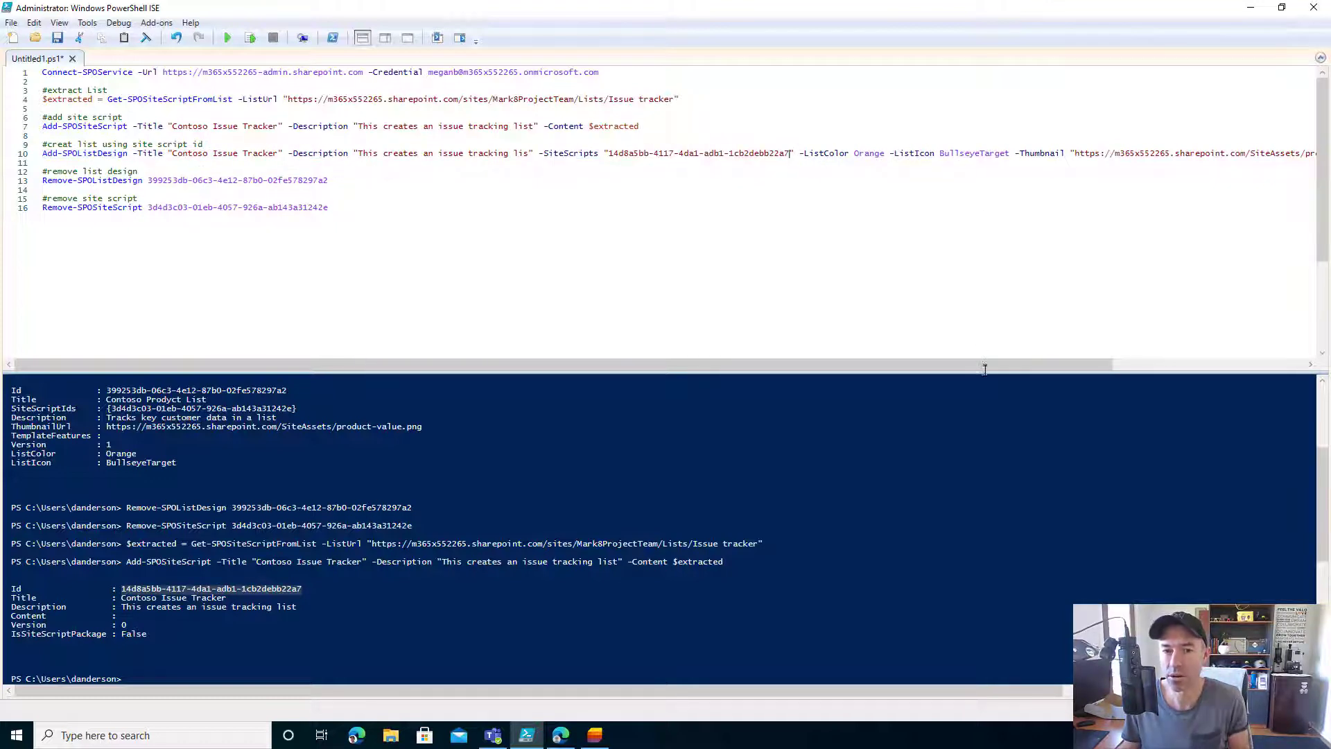
Examine the list design's -Thumbnail address and the matching product-value.png in The Landing's Site Assets library in the browser, ending back in PowerShell ISE.
{"action": "left_click_drag", "start_coordinate": [984, 363], "coordinate": [1080, 363]}
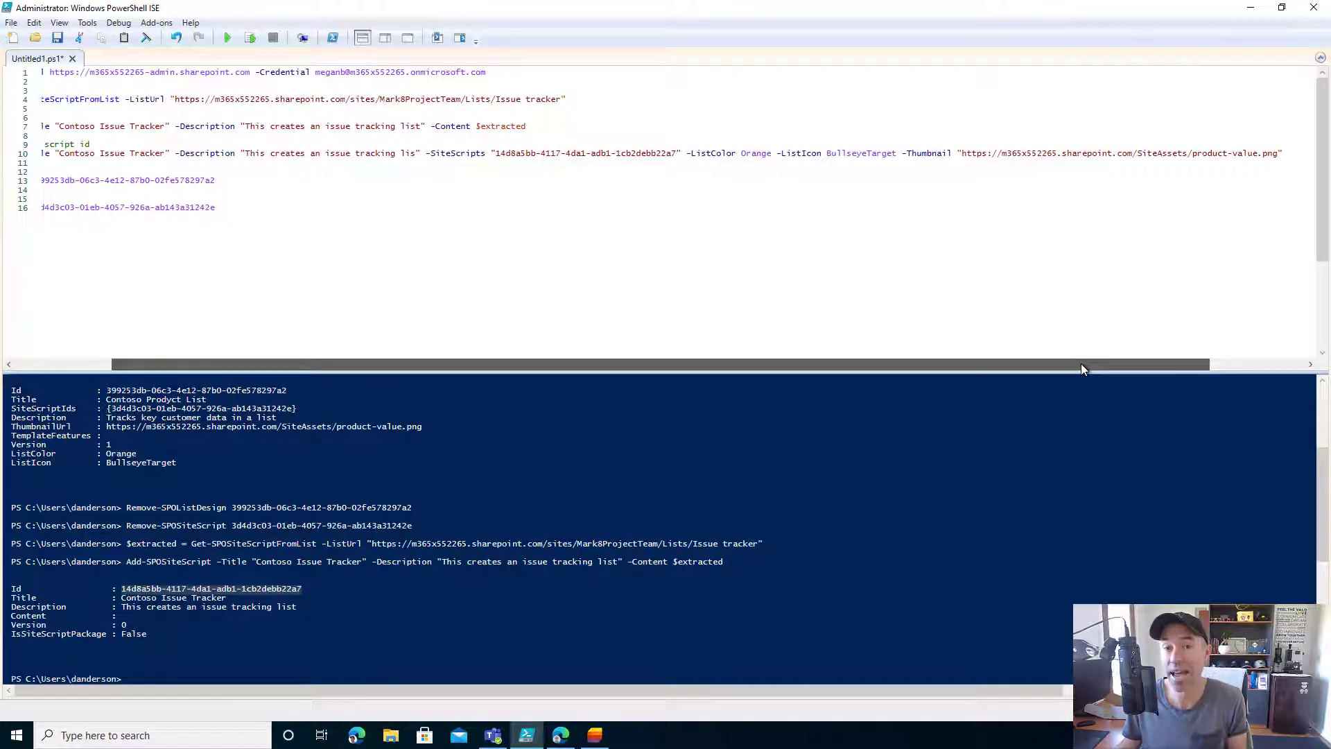
{"action": "left_click_drag", "start_coordinate": [1080, 364], "coordinate": [1080, 364]}
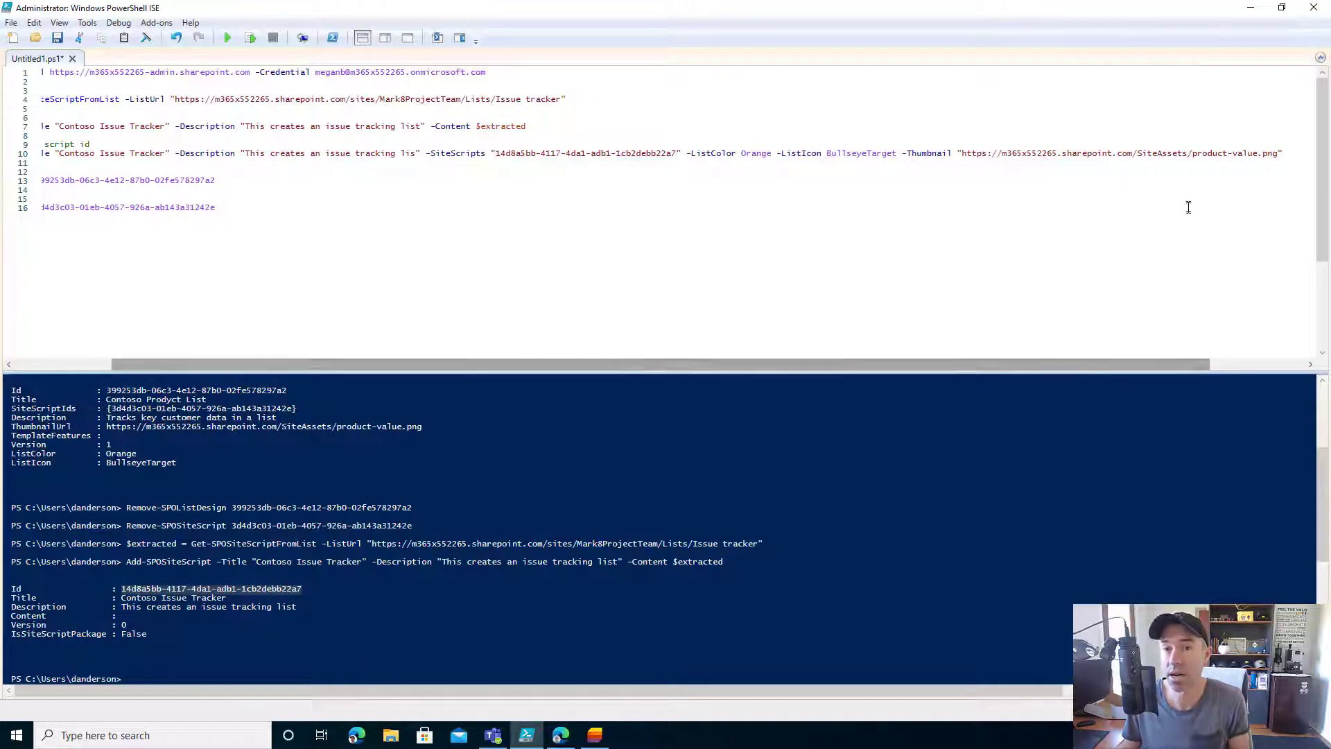
{"action": "left_click", "coordinate": [560, 735]}
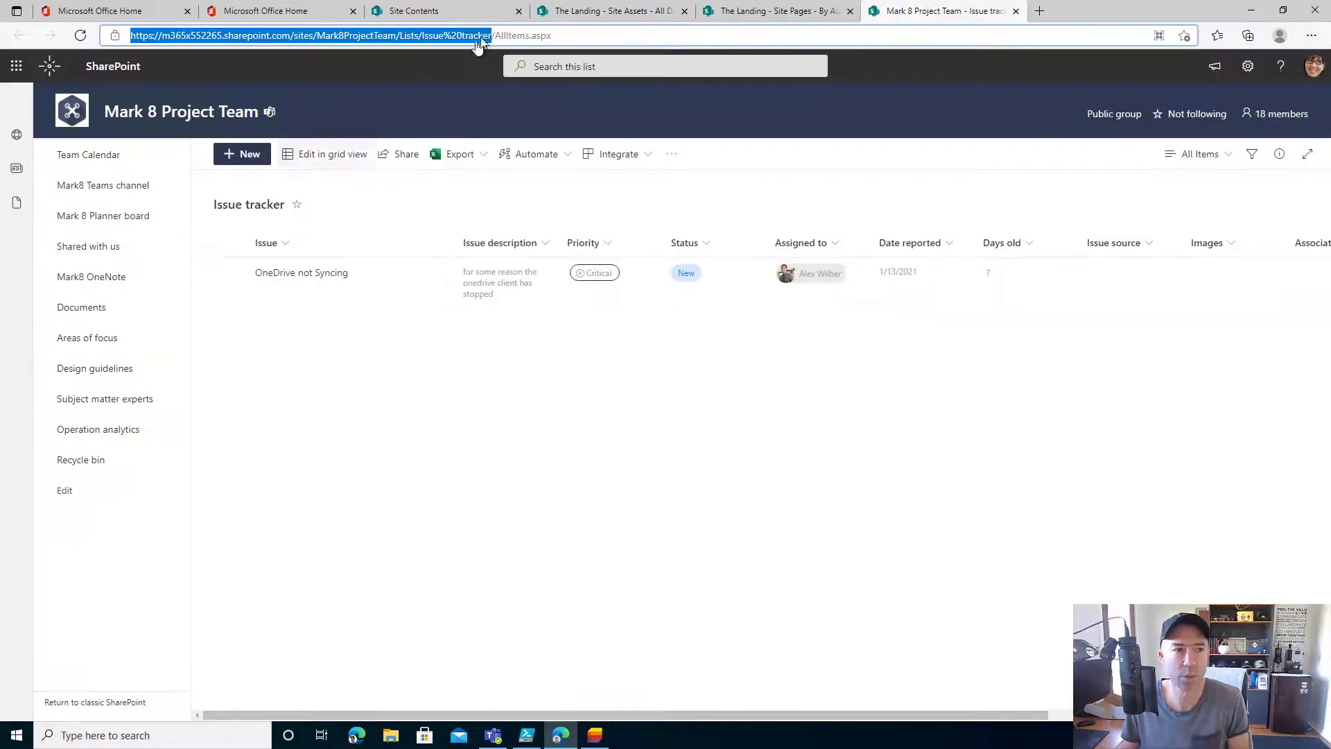
{"action": "left_click", "coordinate": [463, 11]}
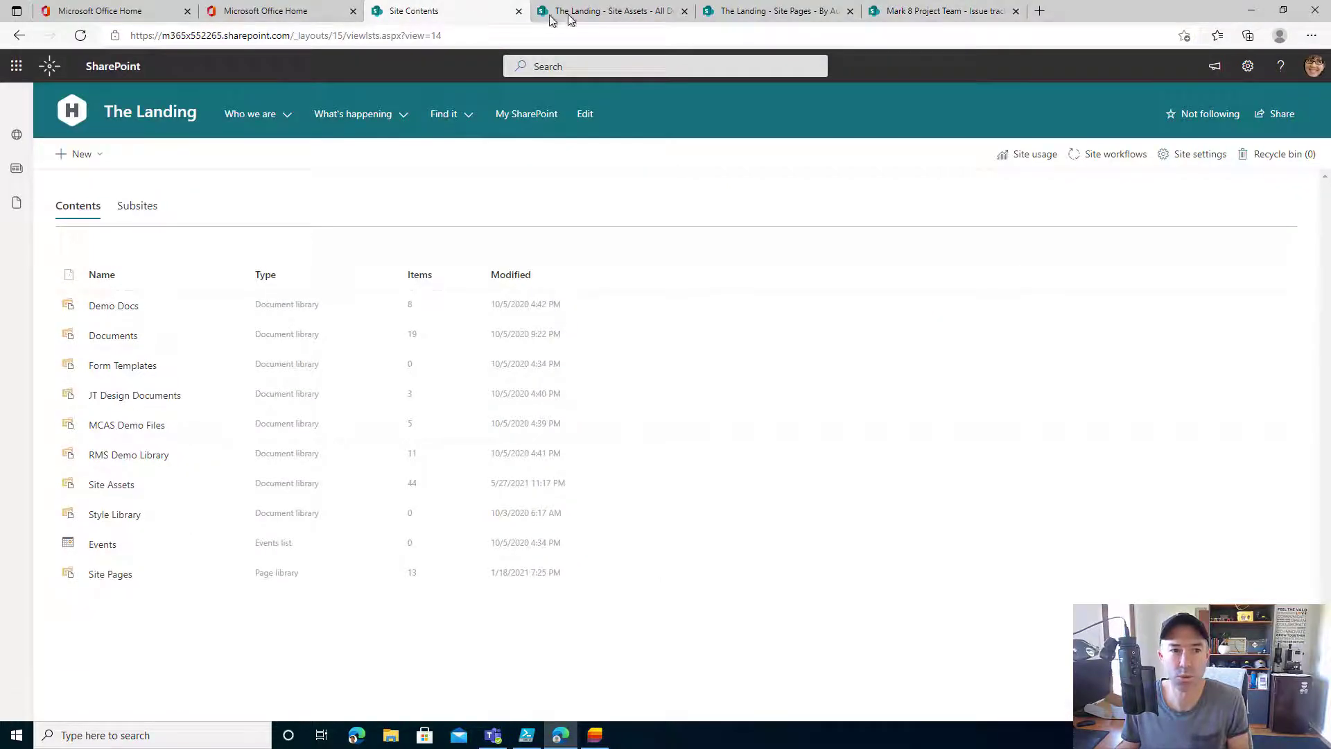
{"action": "left_click", "coordinate": [626, 11]}
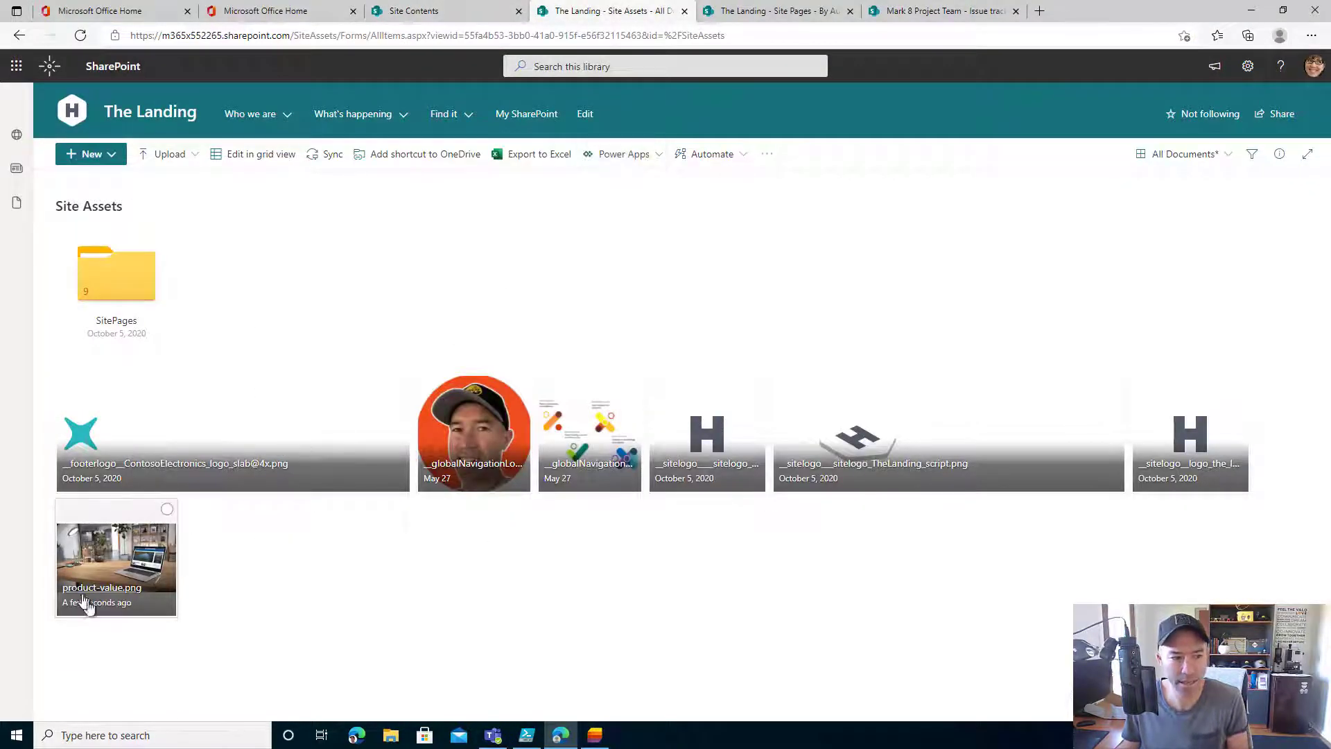
{"action": "mouse_move", "coordinate": [151, 565]}
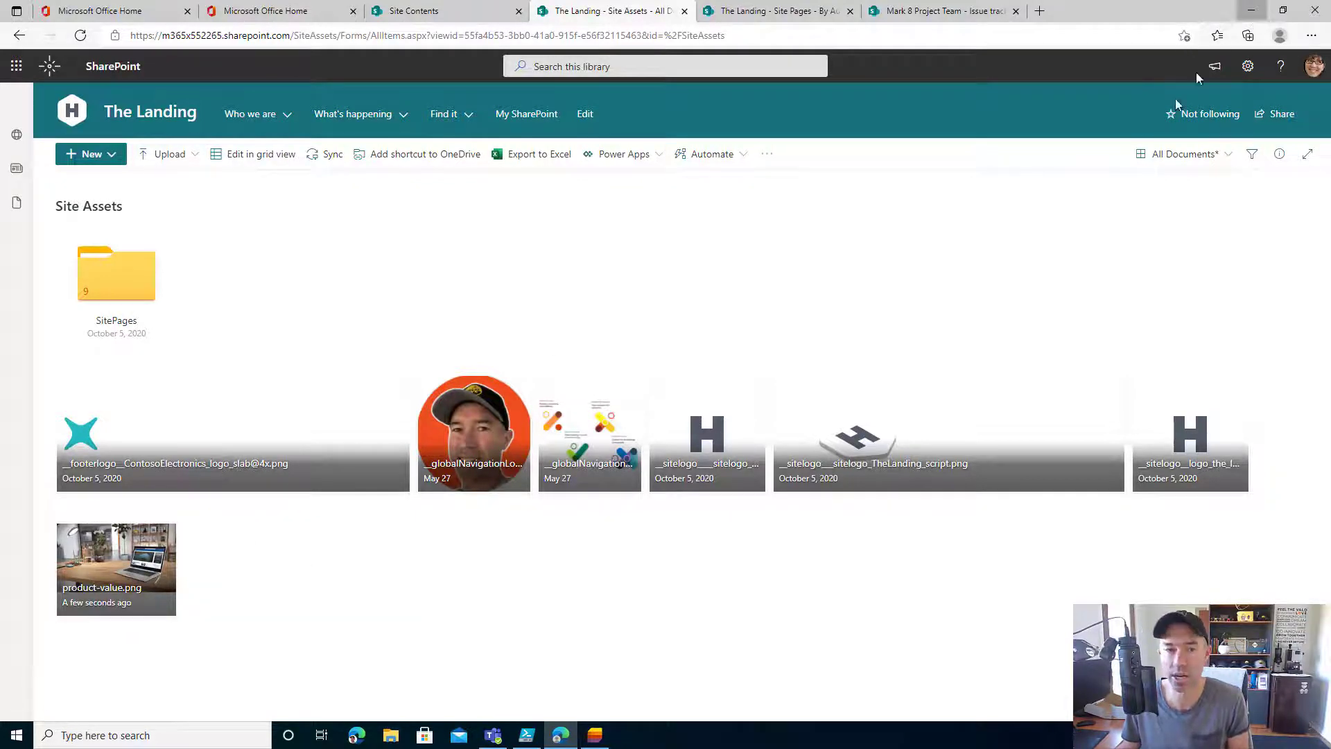
{"action": "left_click", "coordinate": [1251, 11]}
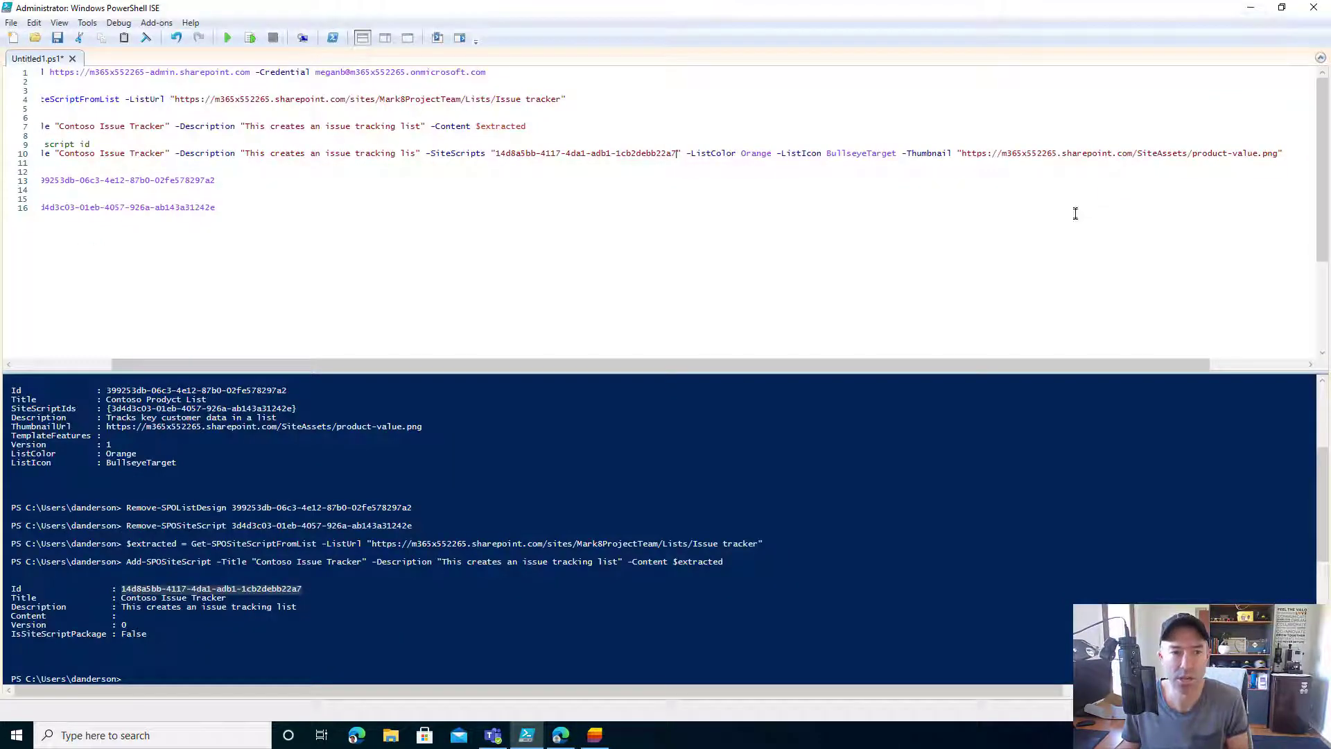
Run only the Add-SPOListDesign line that creates the Contoso Issue Tracker list design.
{"action": "double_click", "coordinate": [1273, 153]}
{"action": "left_click_drag", "start_coordinate": [807, 156], "coordinate": [40, 153]}
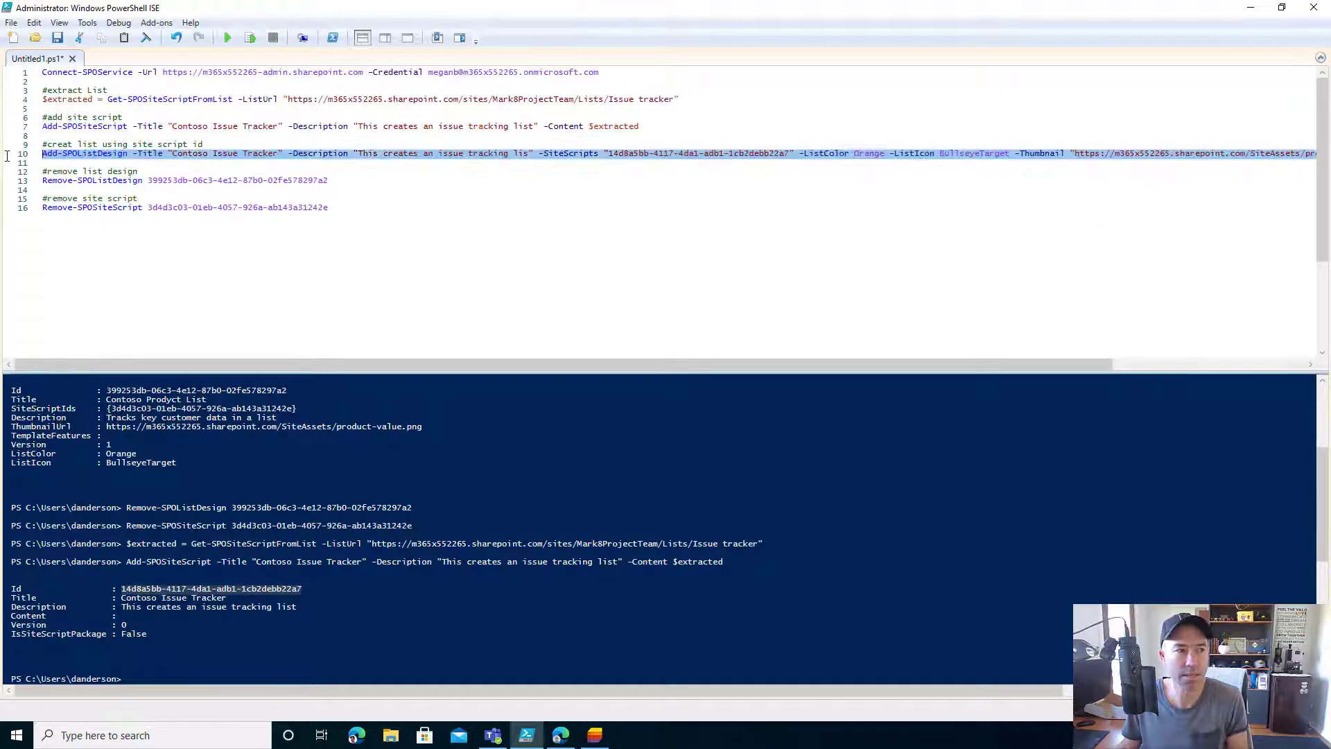
{"action": "left_click", "coordinate": [250, 37]}
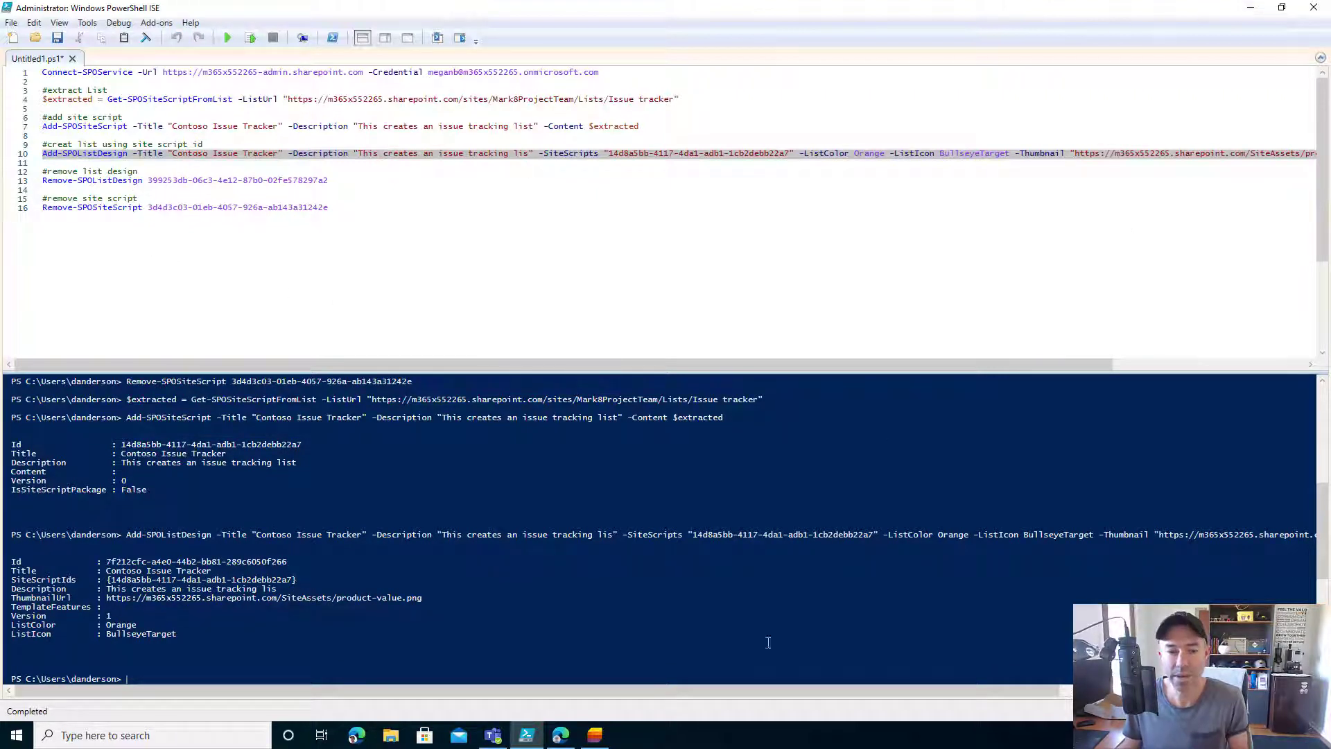
Switch to Microsoft Lists, start a new list and preview the organization's Contoso Issue Tracker template.
{"action": "left_click", "coordinate": [598, 737]}
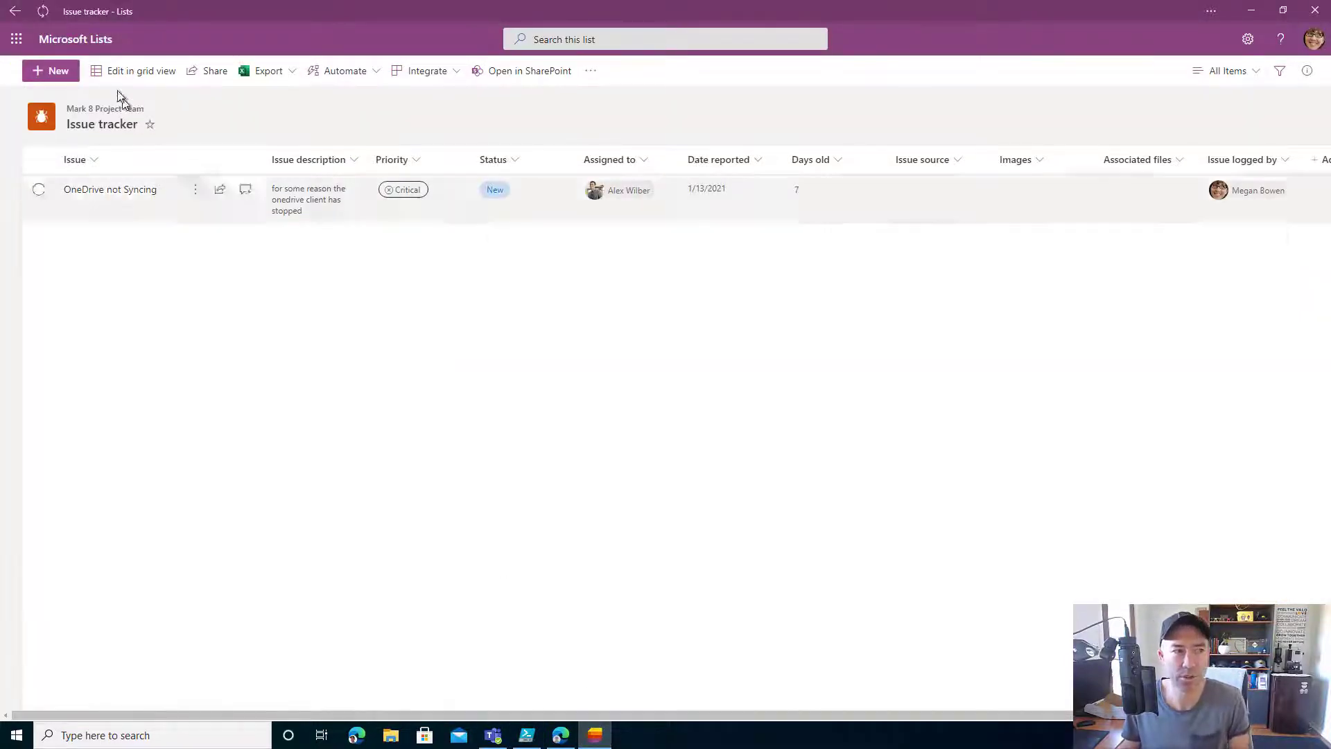
{"action": "left_click", "coordinate": [87, 41]}
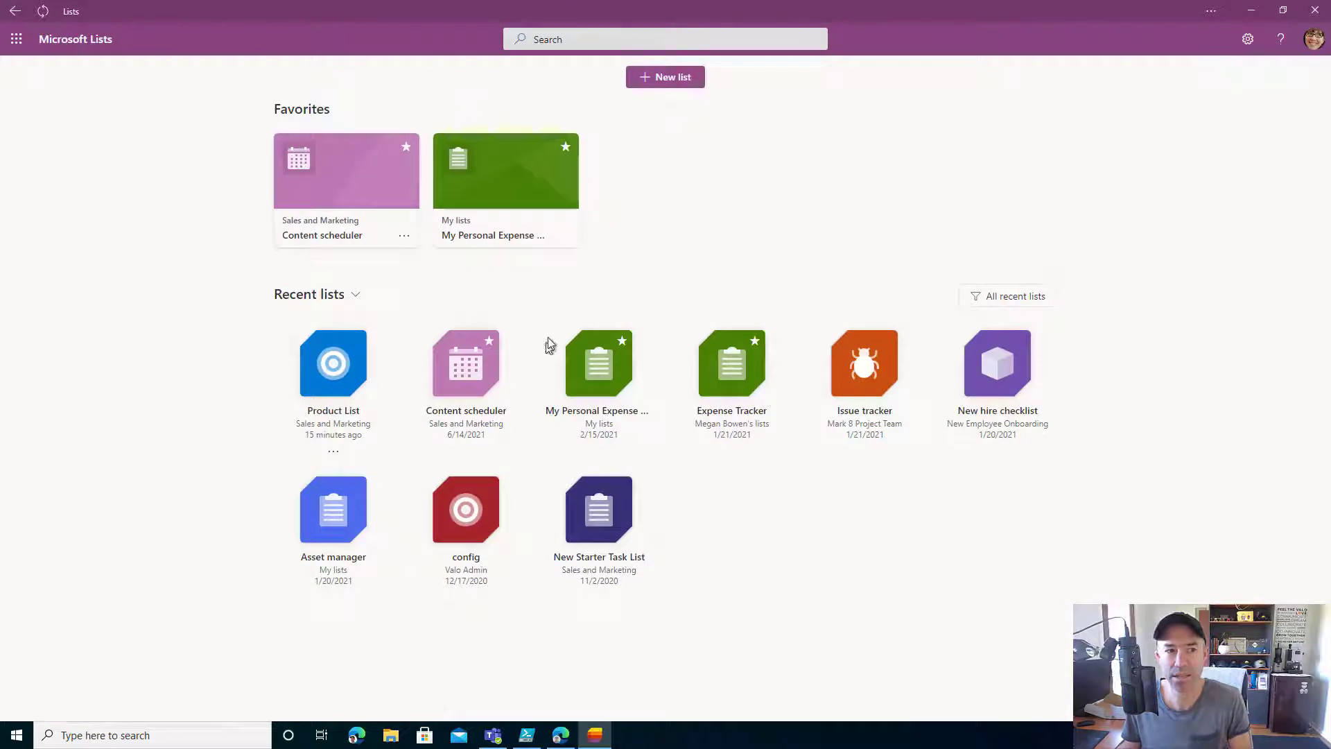
{"action": "left_click", "coordinate": [653, 79]}
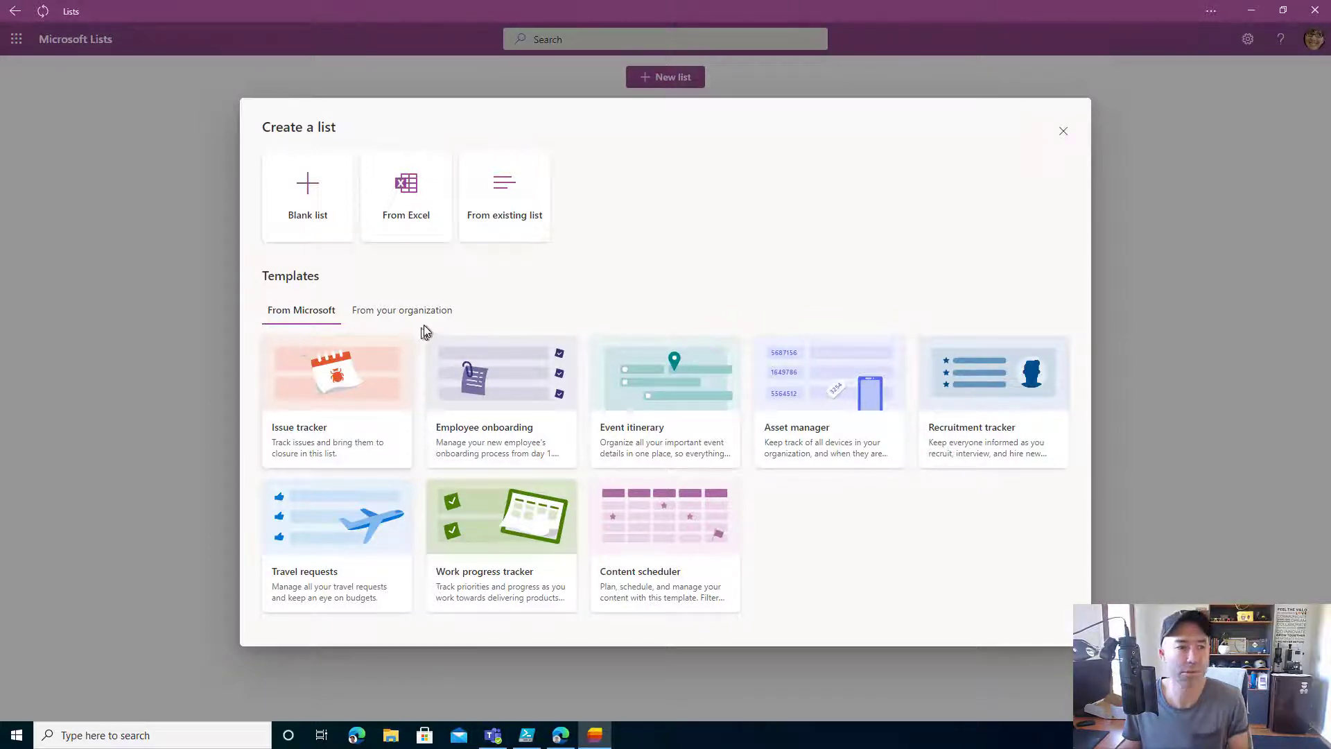
{"action": "left_click", "coordinate": [384, 313]}
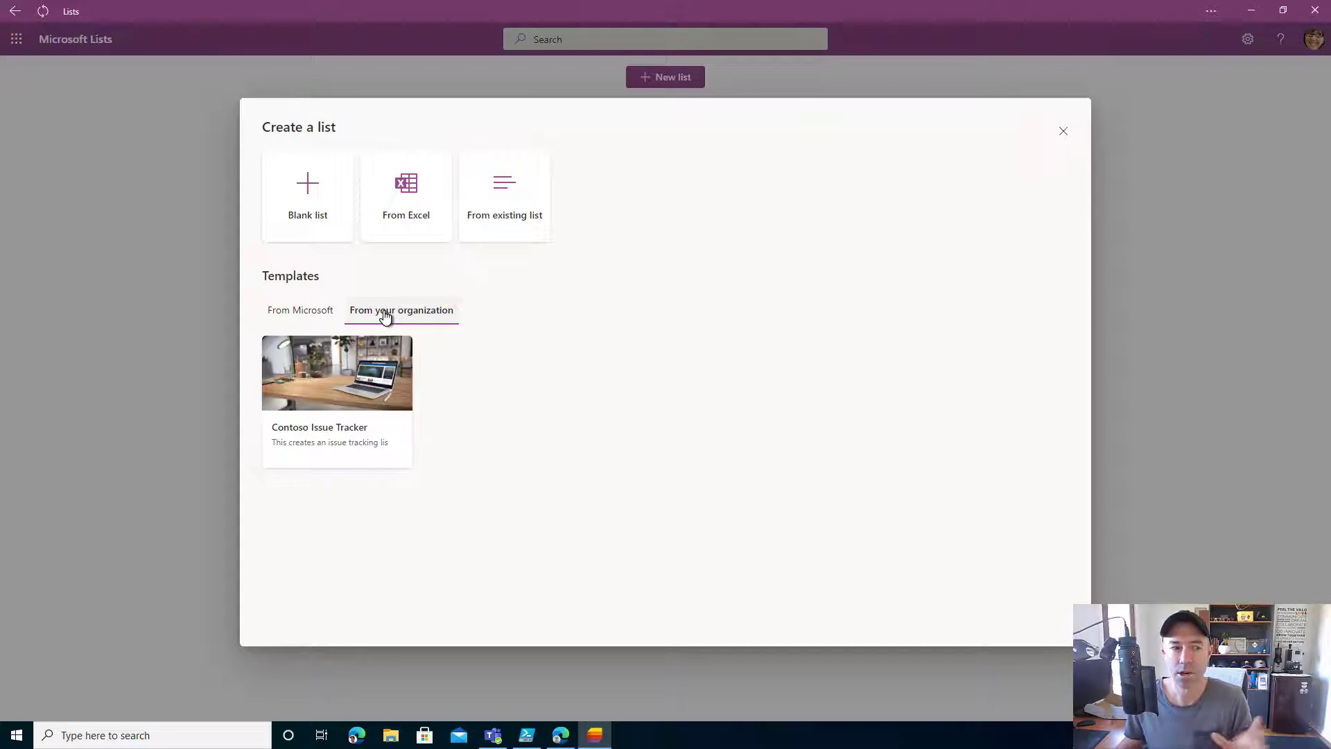
{"action": "left_click", "coordinate": [322, 438]}
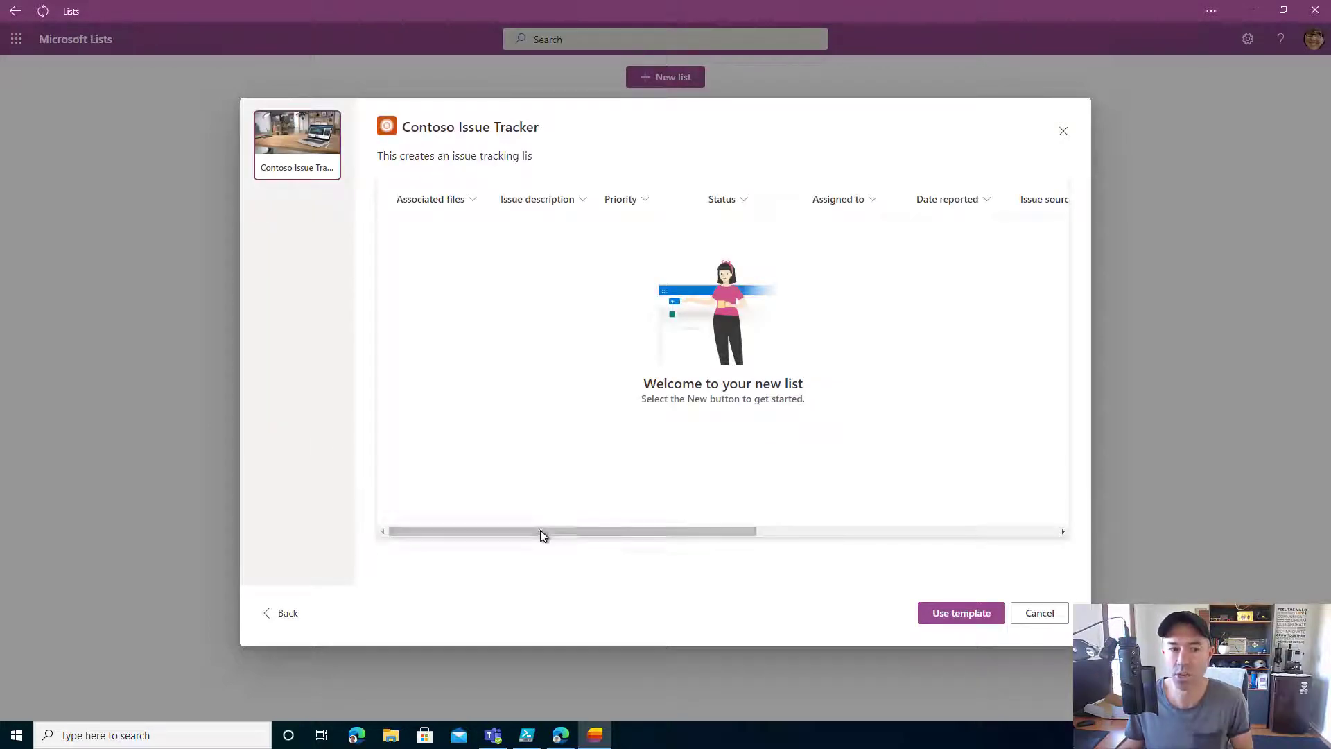
{"action": "left_click_drag", "start_coordinate": [541, 531], "coordinate": [588, 531]}
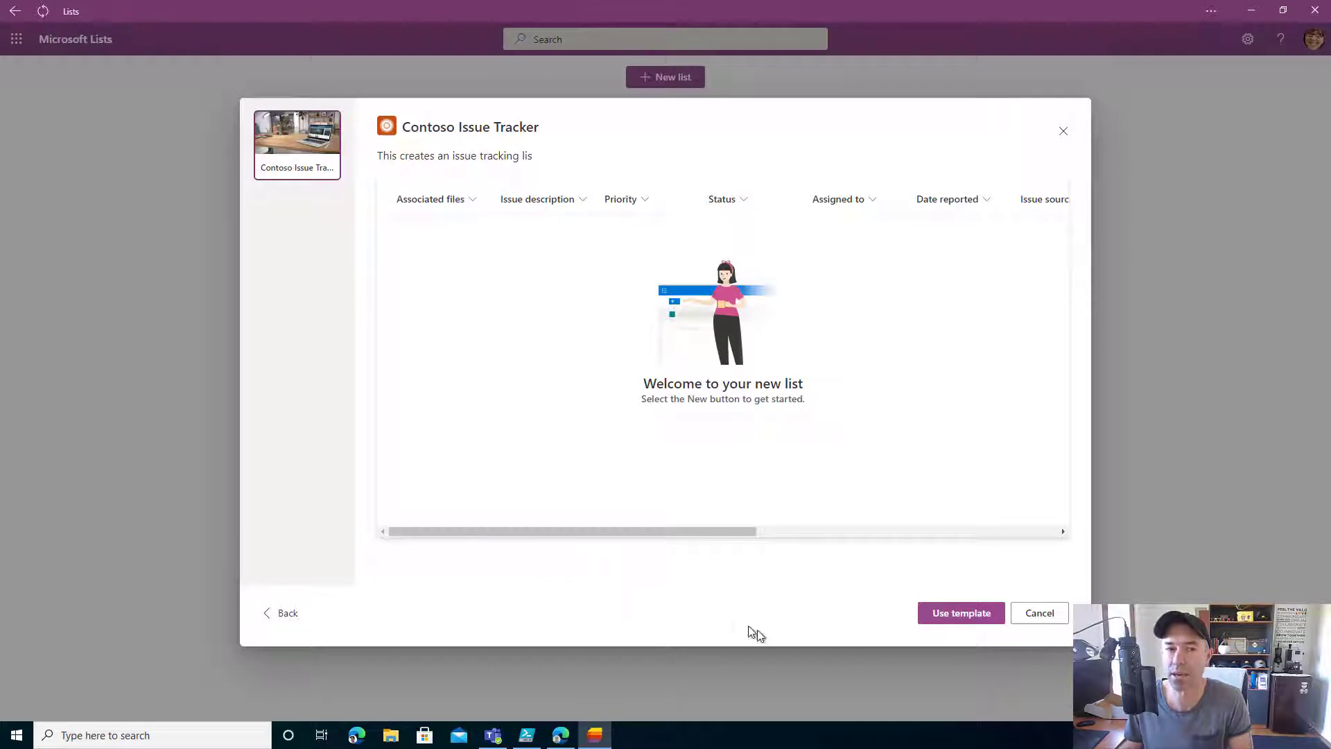
Use the template to create a list named "Project Alpha Issue Tracker" saved to My lists.
{"action": "left_click", "coordinate": [972, 613]}
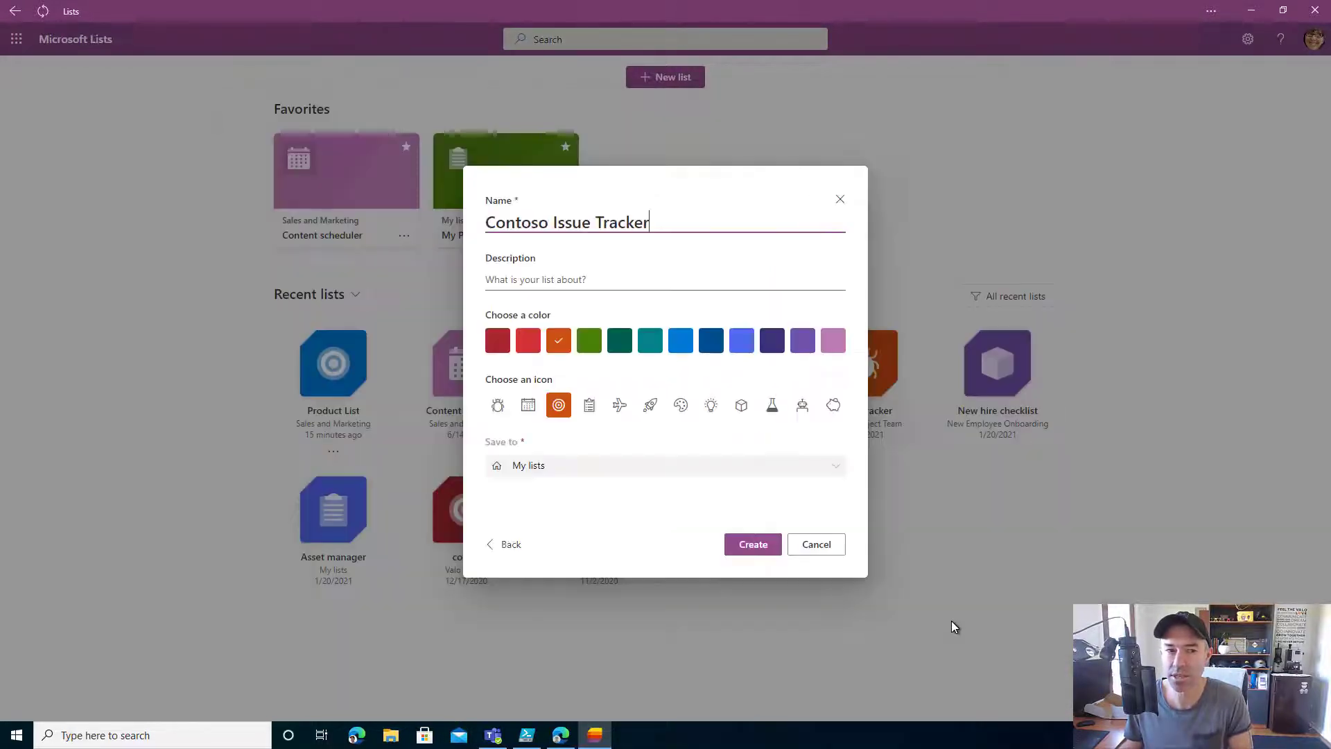
{"action": "left_click_drag", "start_coordinate": [550, 222], "coordinate": [396, 220]}
{"action": "type", "text": "Project "}
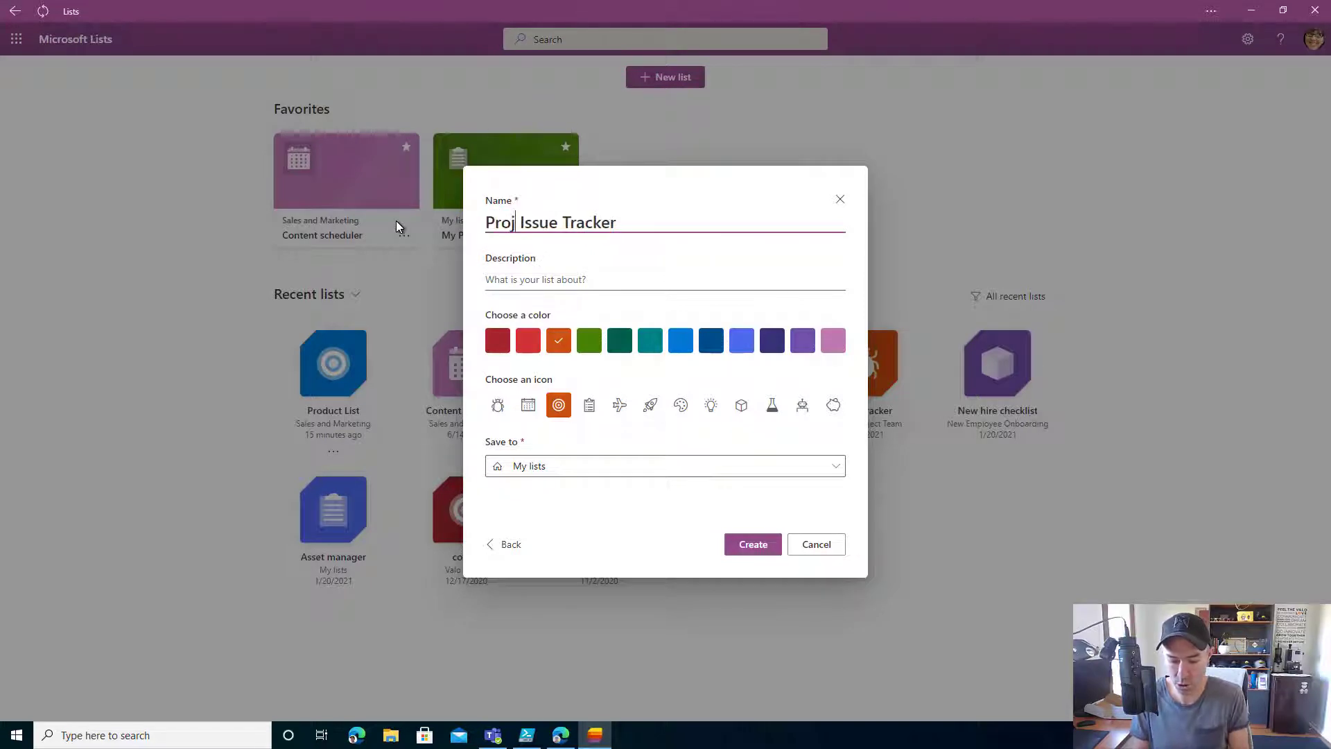
{"action": "type", "text": "Alpha"}
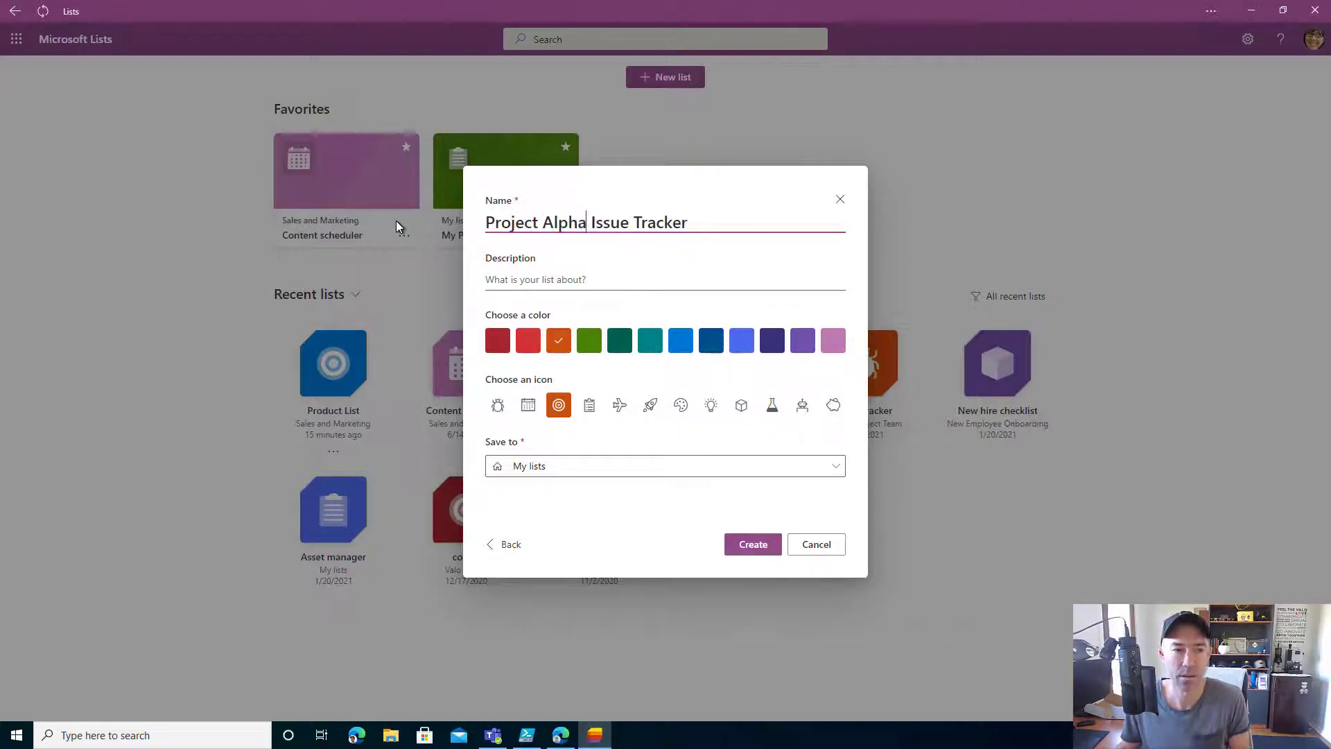
{"action": "left_click", "coordinate": [563, 472]}
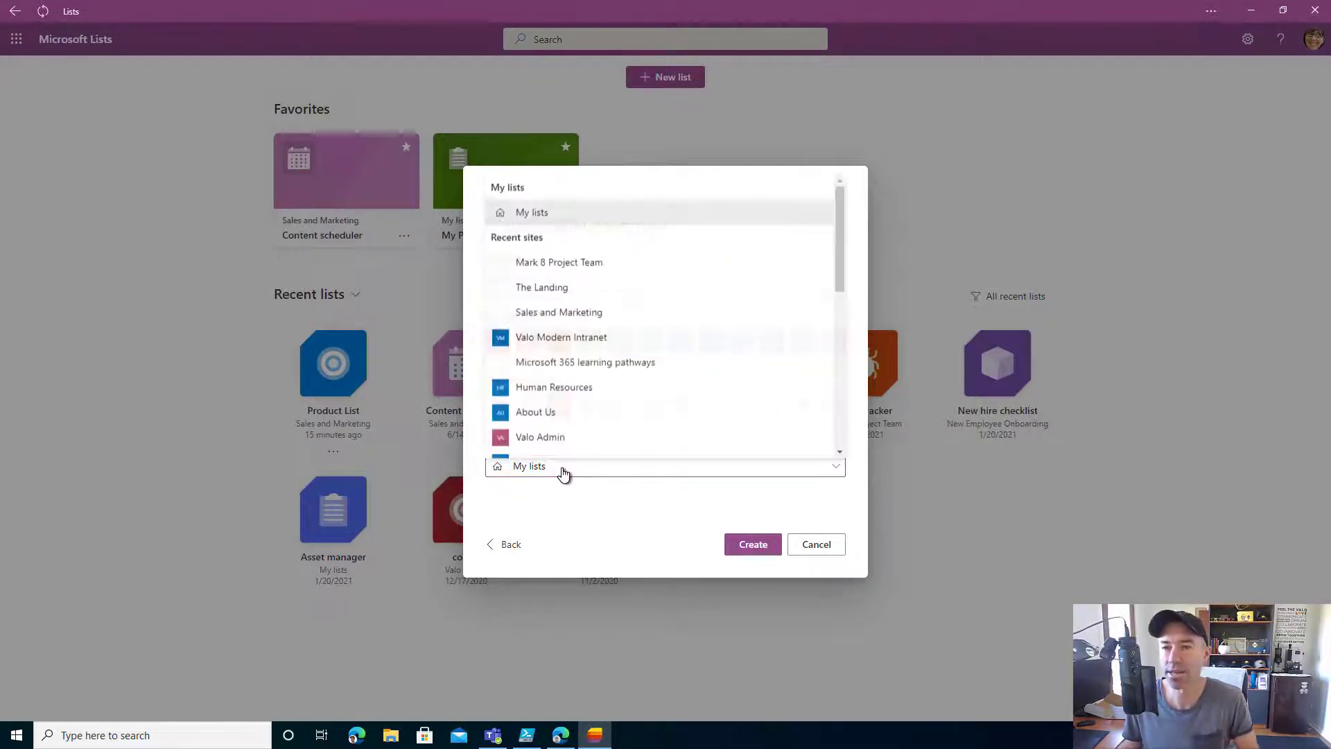
{"action": "scroll", "coordinate": [553, 445], "scroll_direction": "down", "scroll_amount": 1}
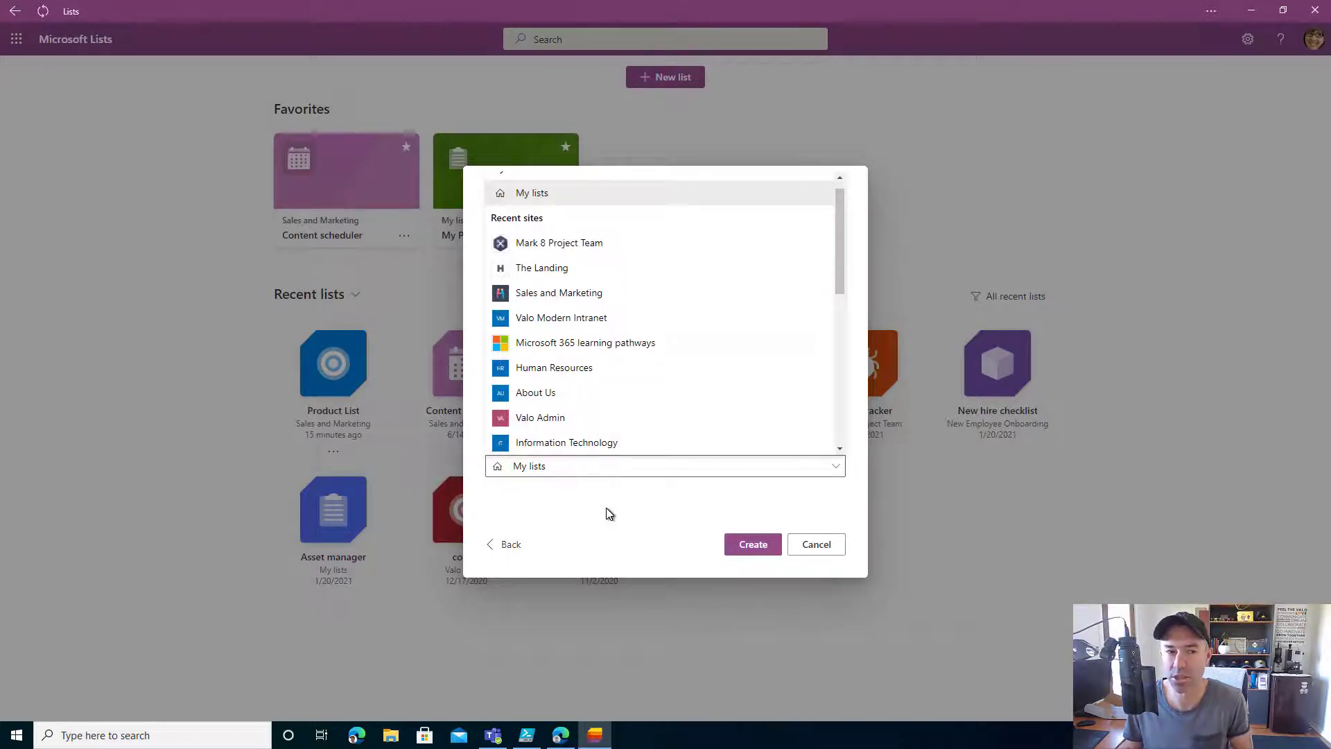
{"action": "left_click", "coordinate": [609, 513]}
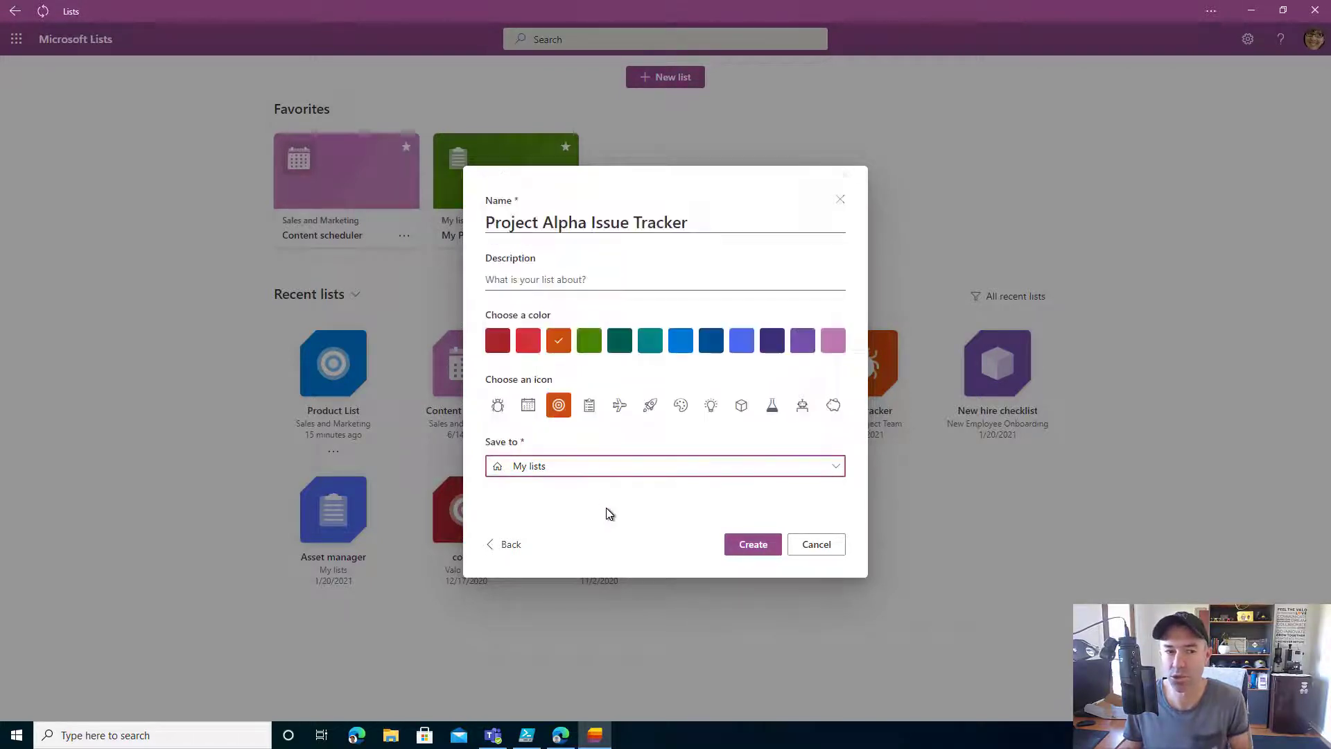
{"action": "left_click", "coordinate": [755, 548]}
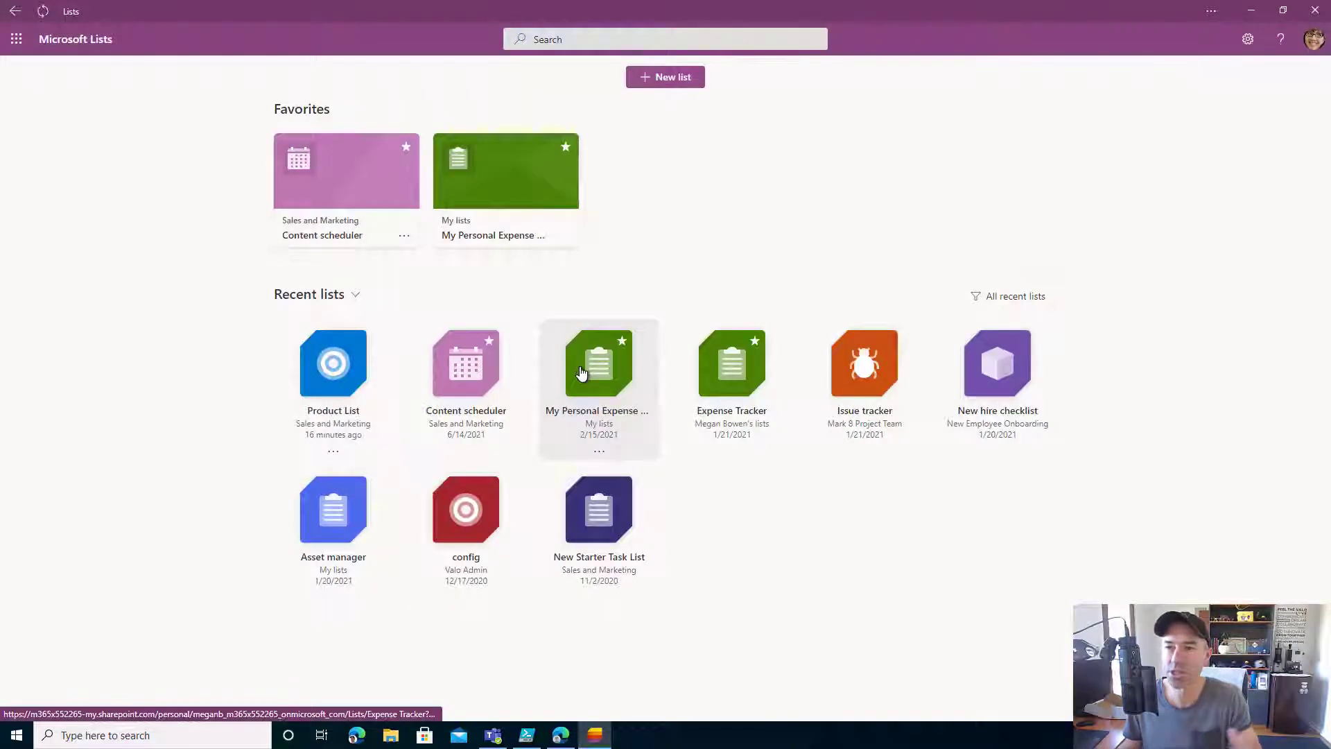
{"action": "left_click", "coordinate": [582, 373]}
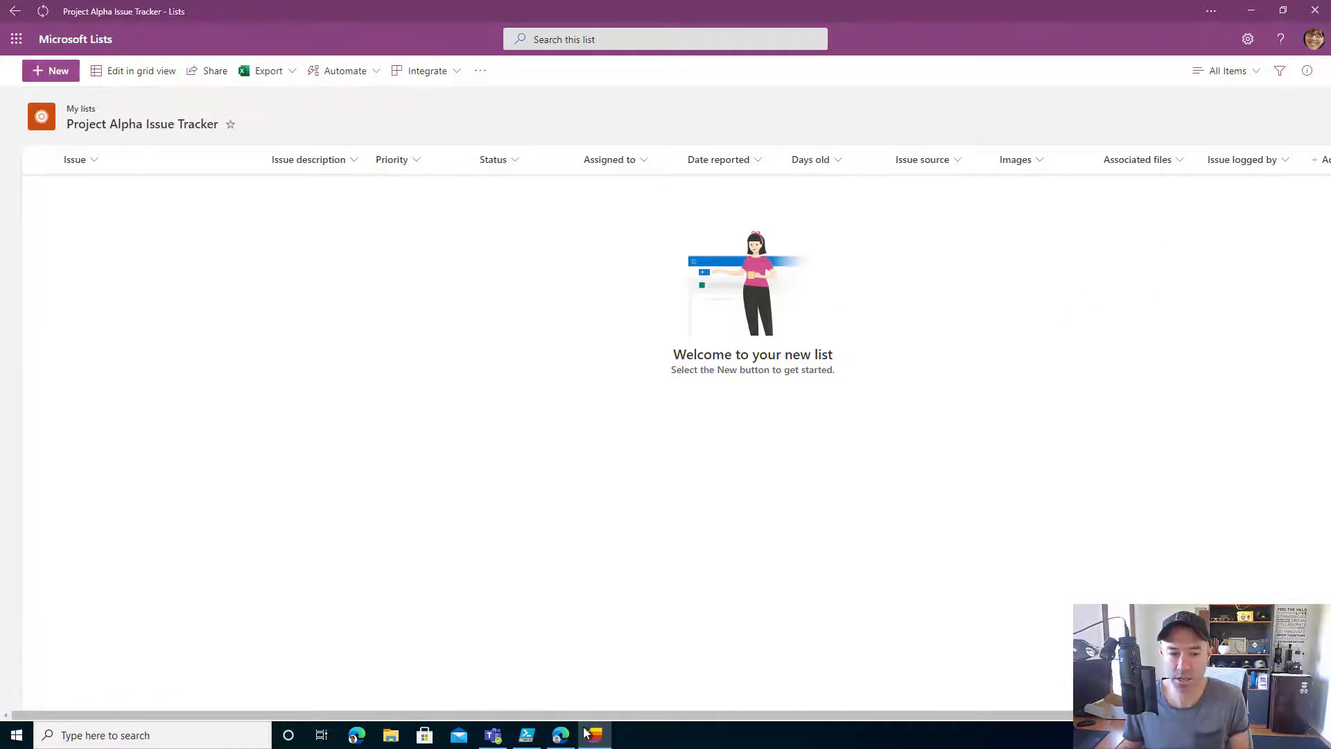
In PowerShell ISE, replace the Remove-SPOListDesign ID with the new list design's ID, 7f212cfc-a4e0-44b2-bb81-289c6050f266, and run only that line.
{"action": "left_click", "coordinate": [533, 741]}
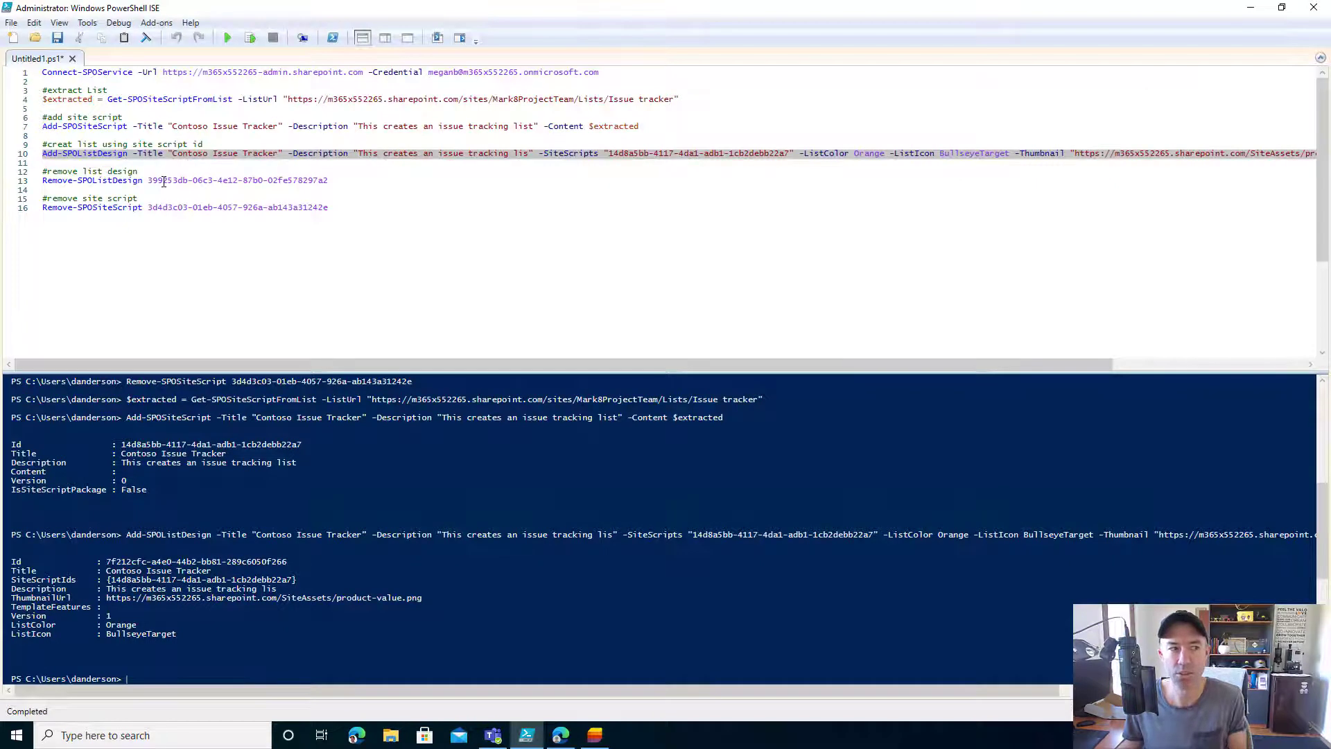
{"action": "double_click", "coordinate": [119, 170]}
{"action": "left_click_drag", "start_coordinate": [119, 170], "coordinate": [88, 172]}
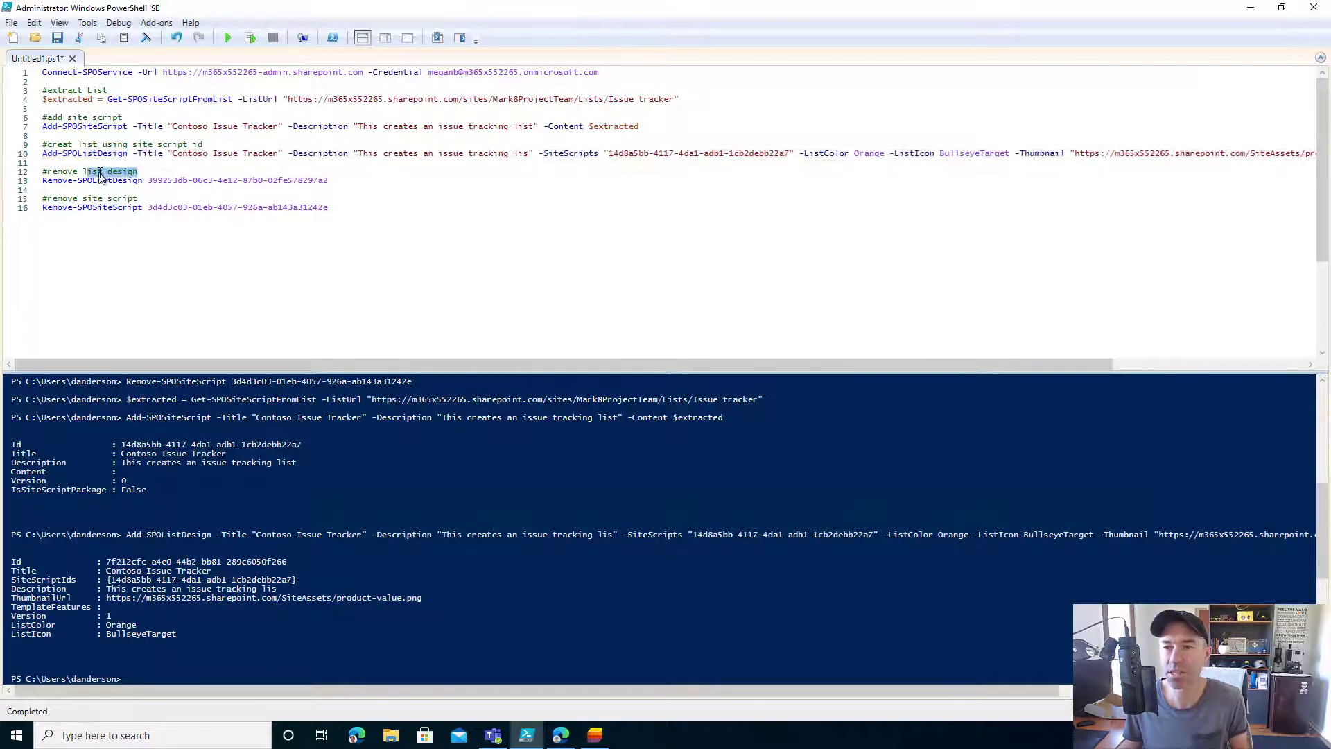
{"action": "left_click", "coordinate": [148, 199]}
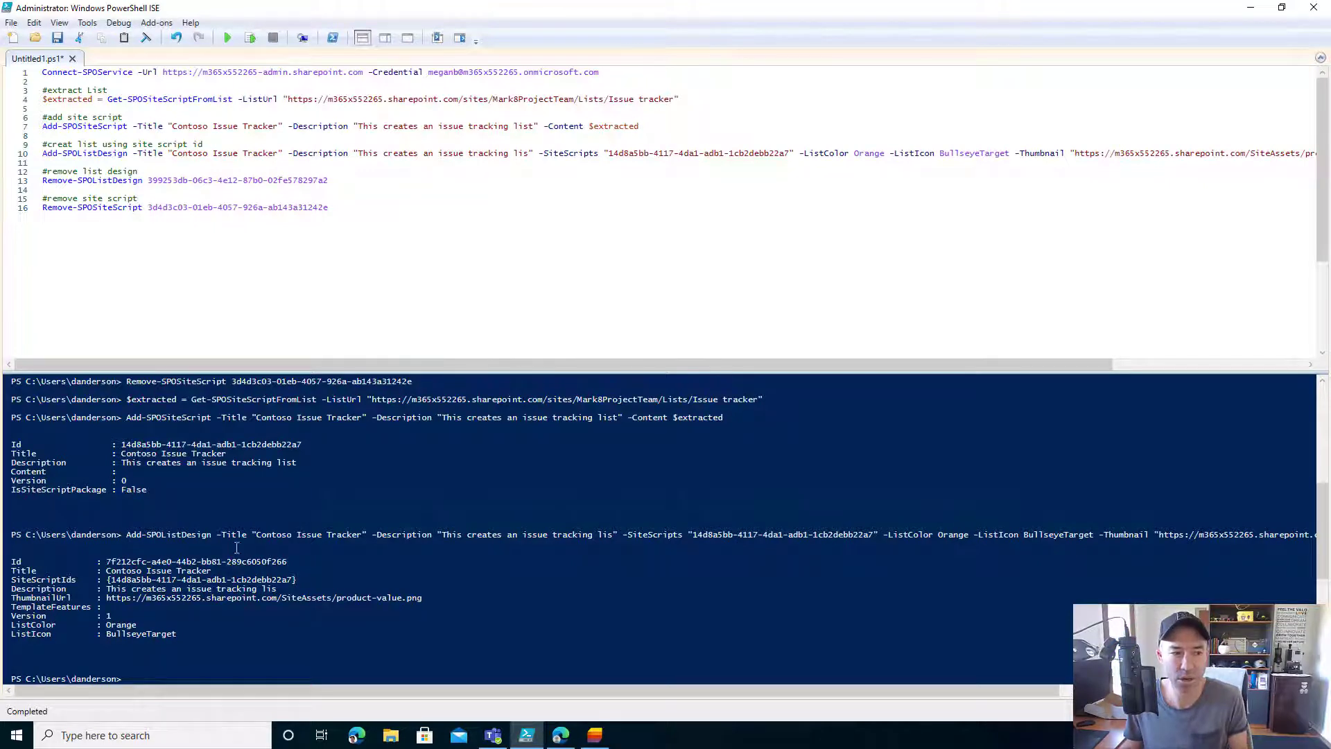
{"action": "left_click", "coordinate": [194, 560]}
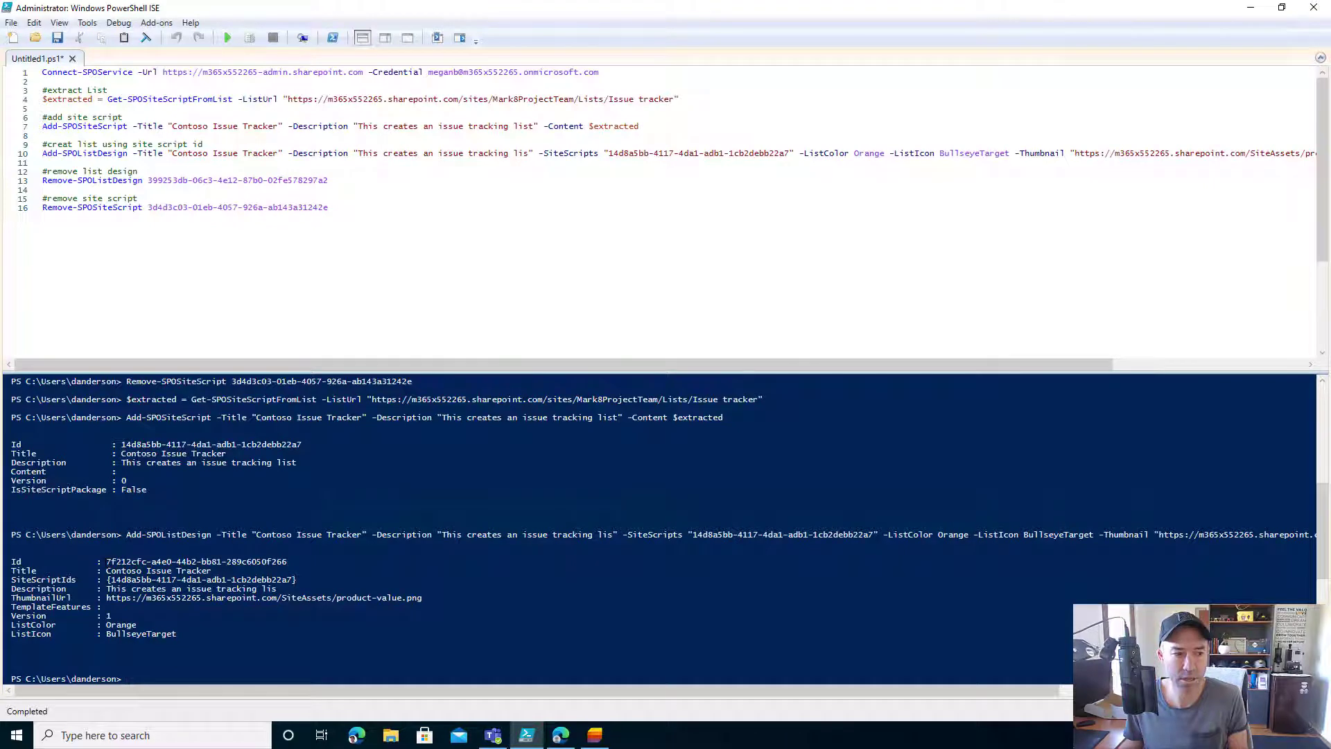
{"action": "left_click_drag", "start_coordinate": [106, 562], "coordinate": [283, 563]}
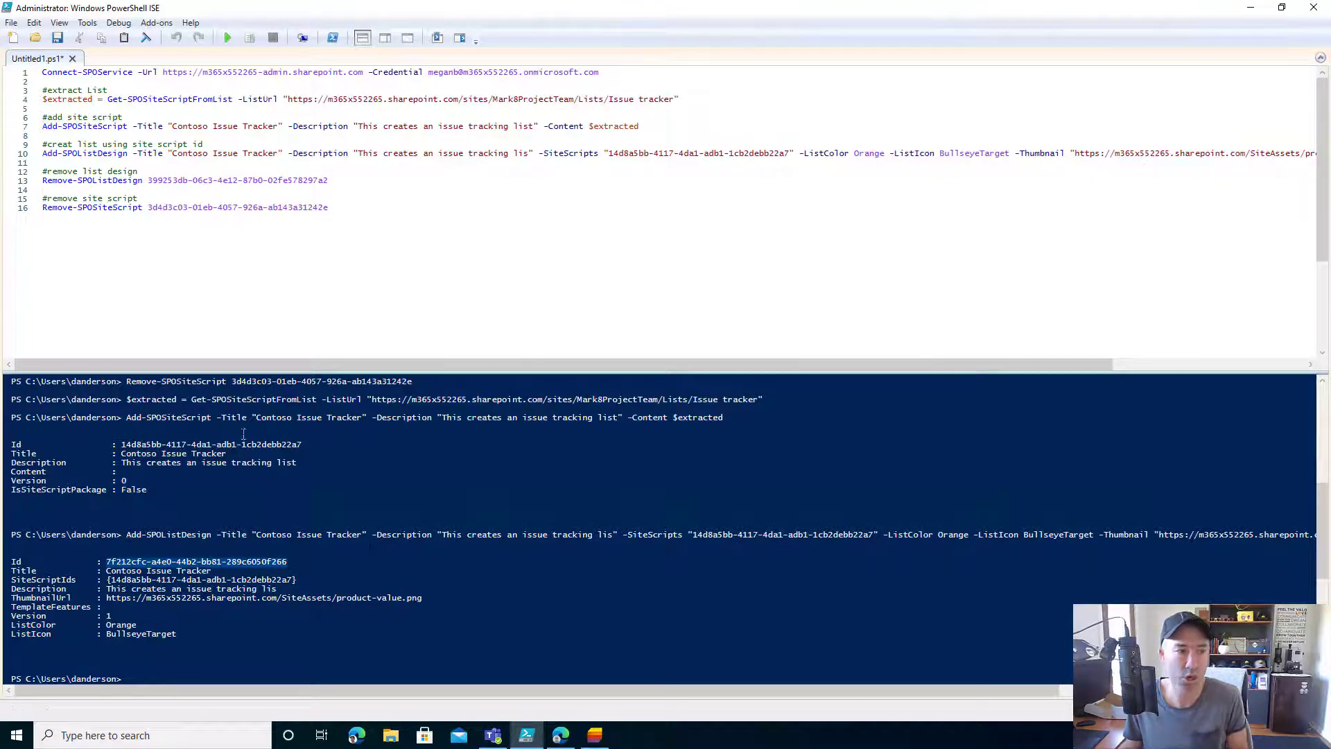
{"action": "left_click_drag", "start_coordinate": [329, 182], "coordinate": [147, 183]}
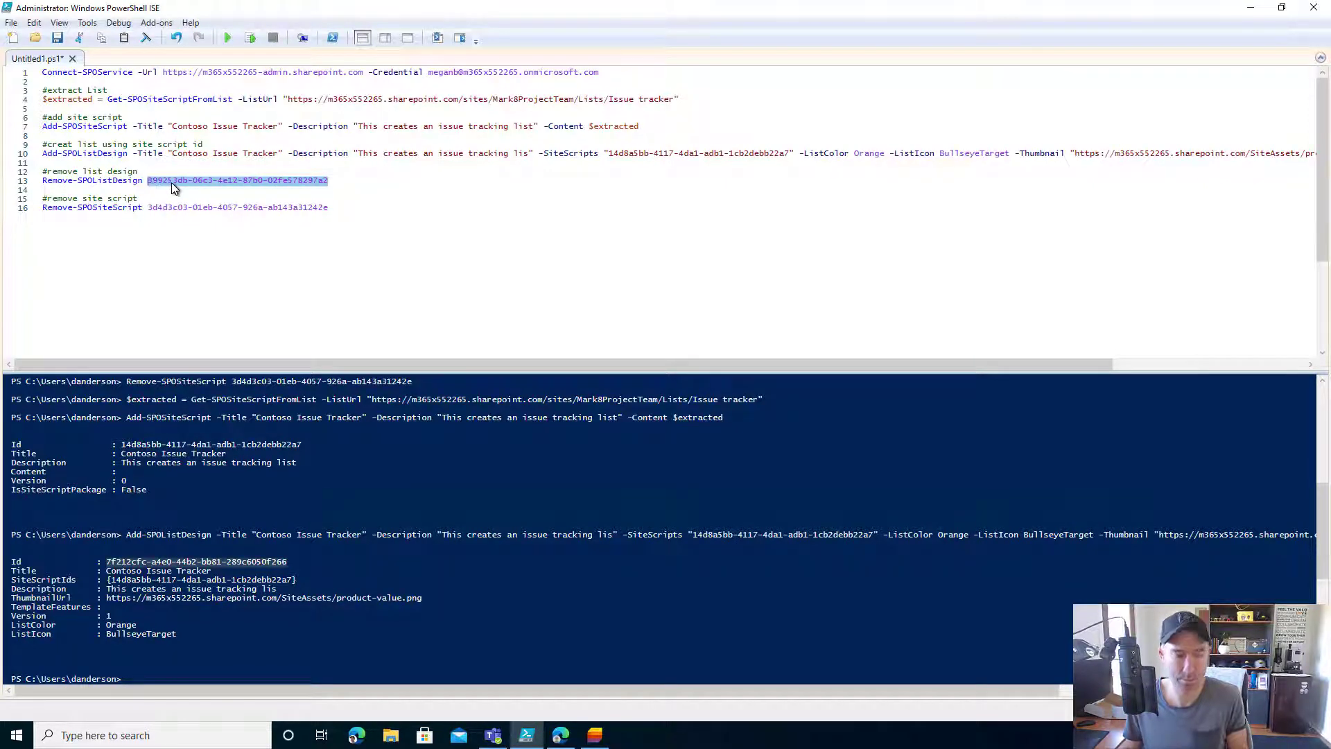
{"action": "type", "text": "7f212cfc-a4e0-44b2-bb81-289c6050f266"}
{"action": "left_click_drag", "start_coordinate": [350, 180], "coordinate": [43, 181]}
{"action": "left_click", "coordinate": [251, 38]}
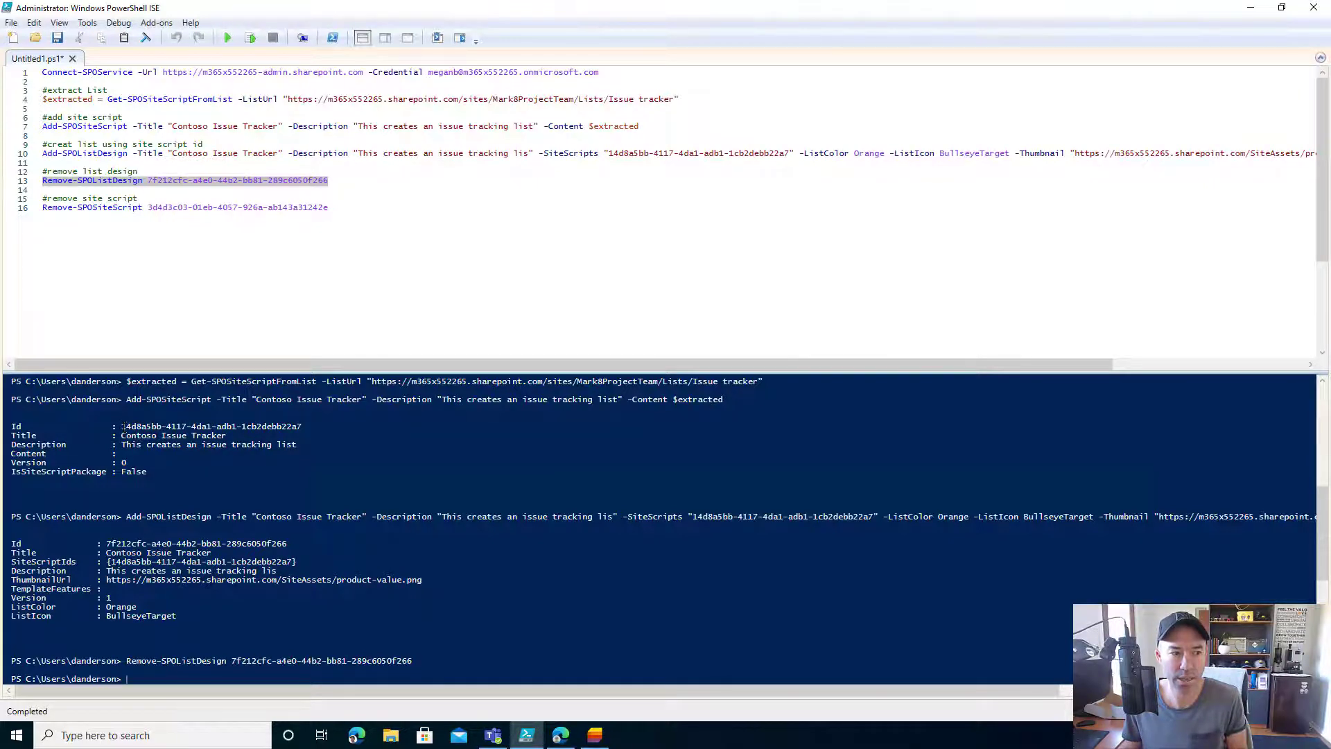
Replace the Remove-SPOSiteScript ID with the Contoso Issue Tracker site script's ID, 14d8a5bb-4117-4da1-adb1-1cb2debb22a7, and run only that line.
{"action": "left_click_drag", "start_coordinate": [124, 426], "coordinate": [305, 427]}
{"action": "key", "text": "ctrl+c"}
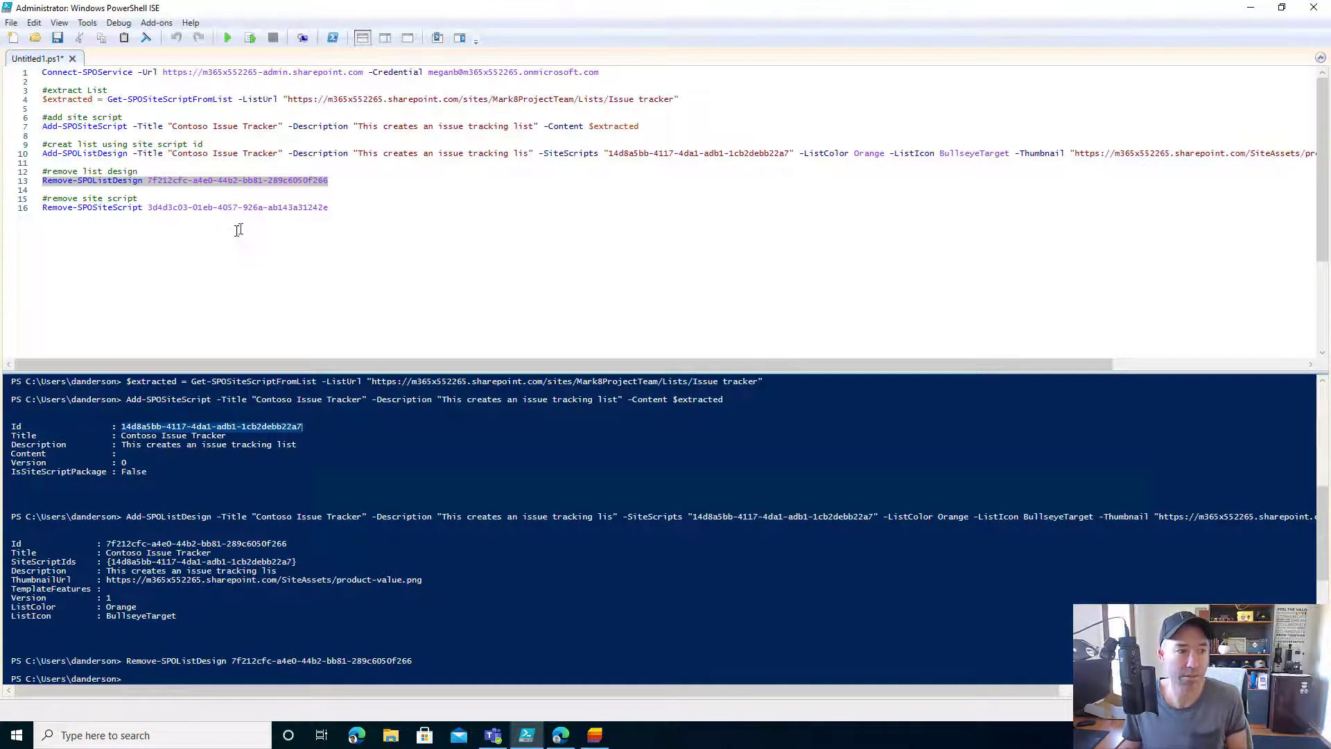
{"action": "left_click_drag", "start_coordinate": [328, 207], "coordinate": [149, 211]}
{"action": "key", "text": "ctrl+v"}
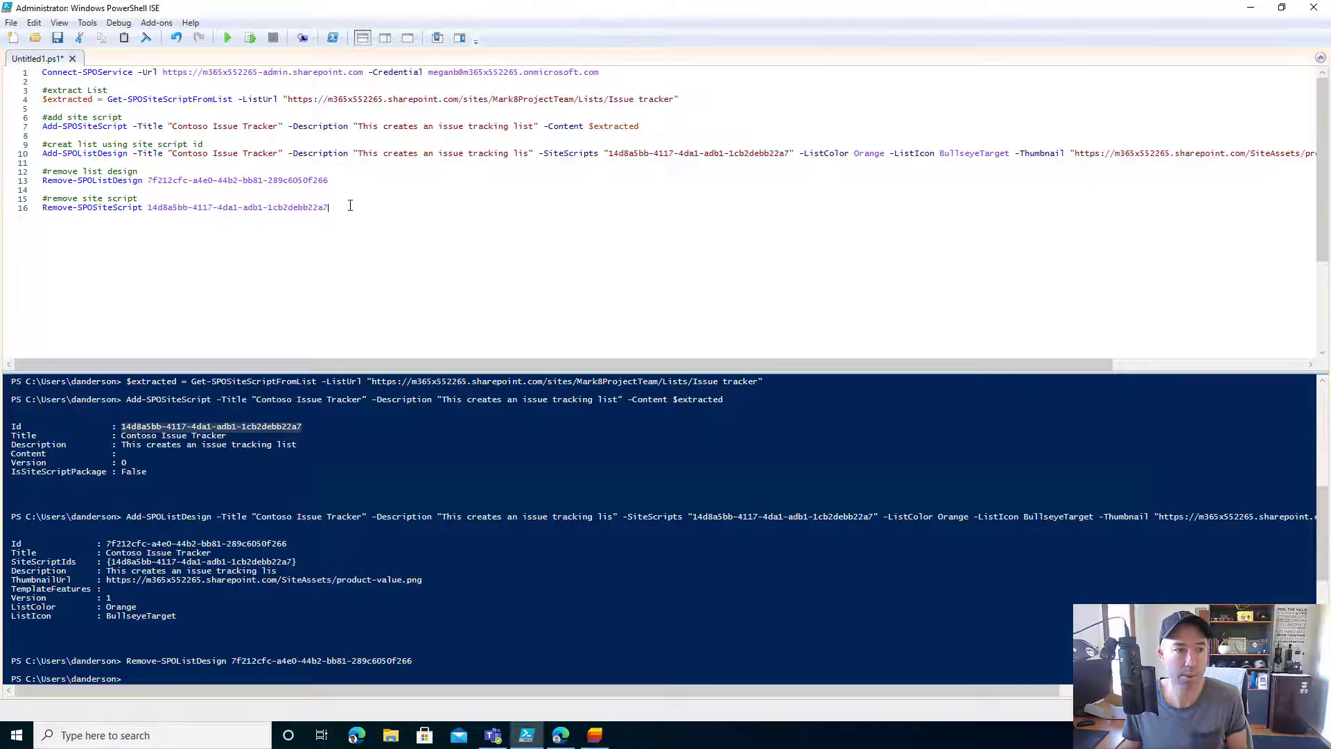
{"action": "left_click_drag", "start_coordinate": [330, 208], "coordinate": [40, 208]}
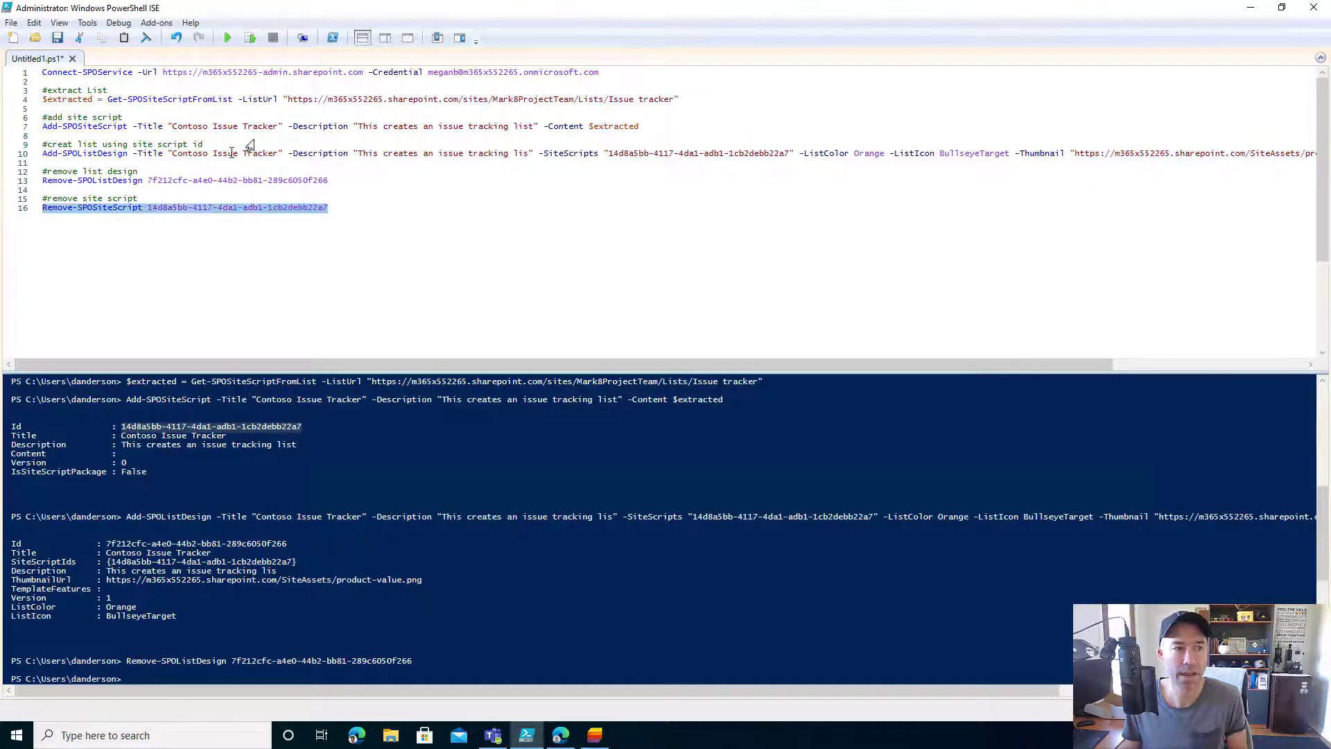
{"action": "left_click", "coordinate": [249, 43]}
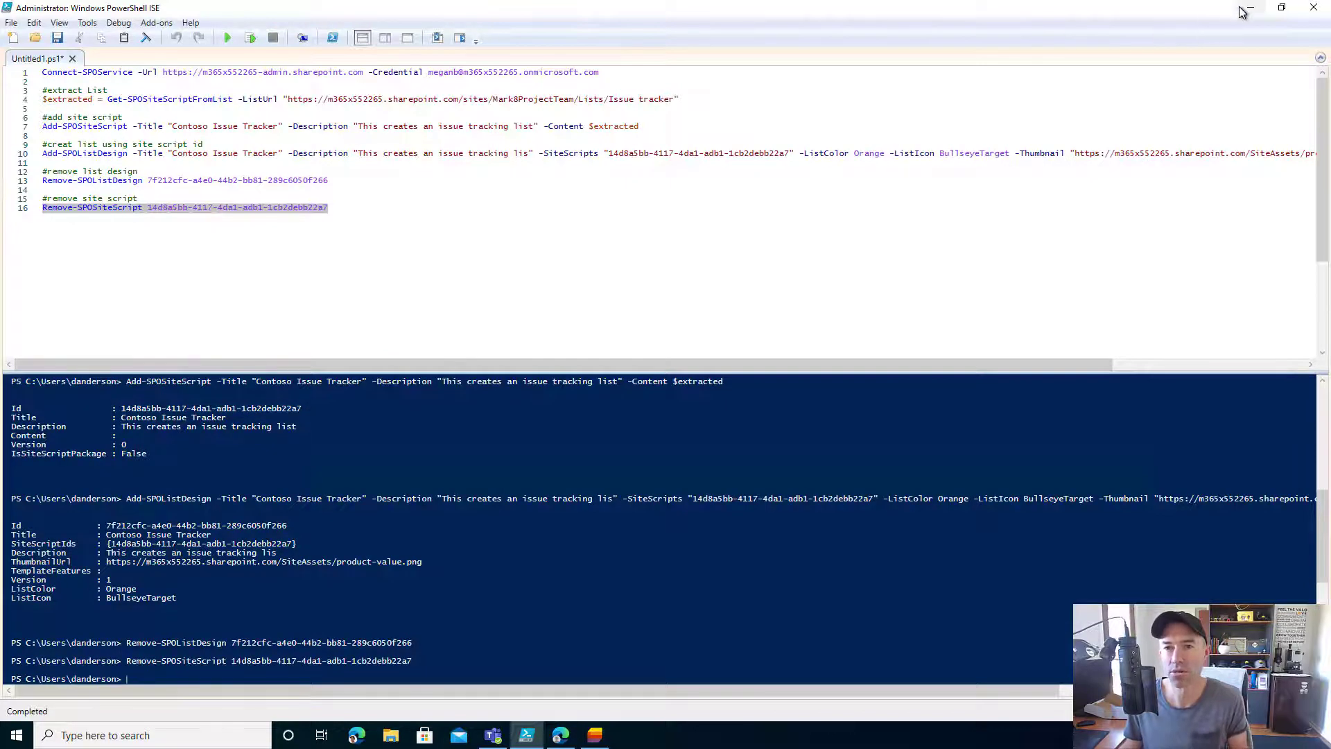
Switch to Microsoft Lists and check the organization's templates offered when creating a new list.
{"action": "left_click", "coordinate": [598, 737]}
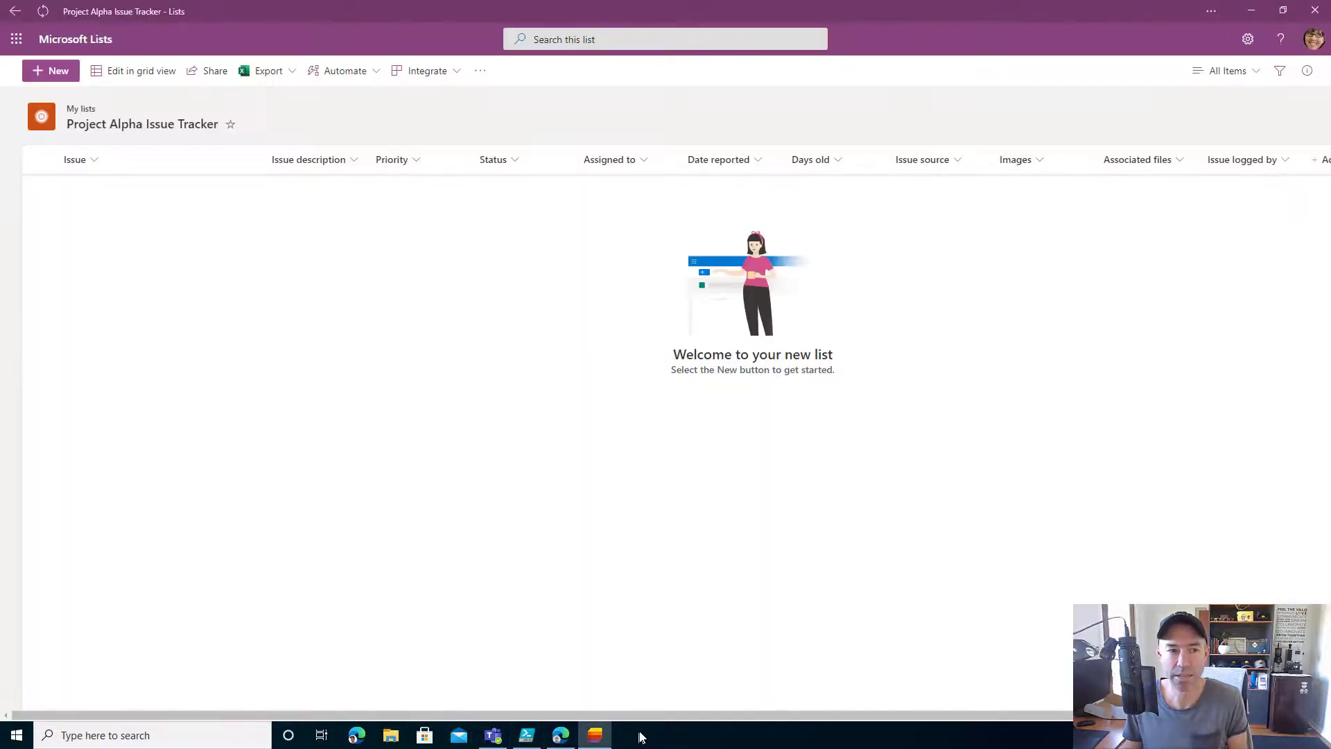
{"action": "left_click", "coordinate": [300, 109]}
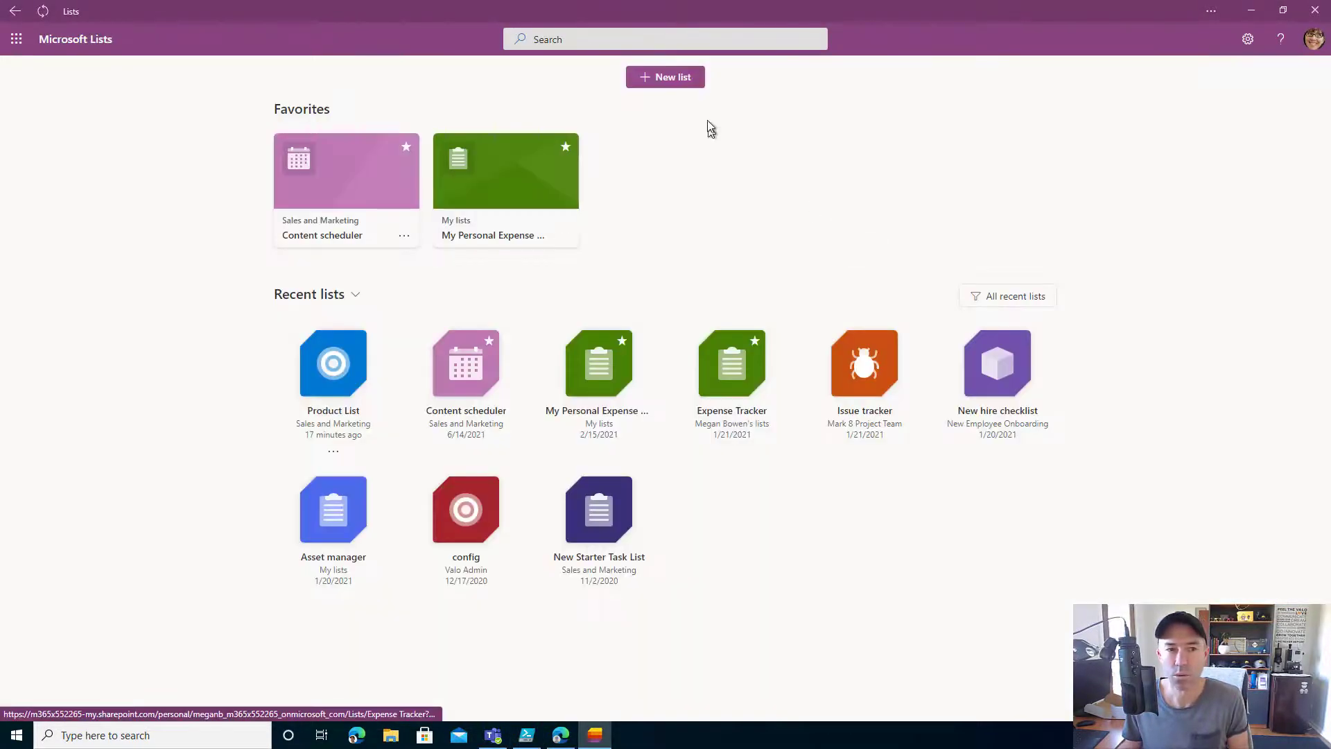
{"action": "left_click", "coordinate": [666, 77]}
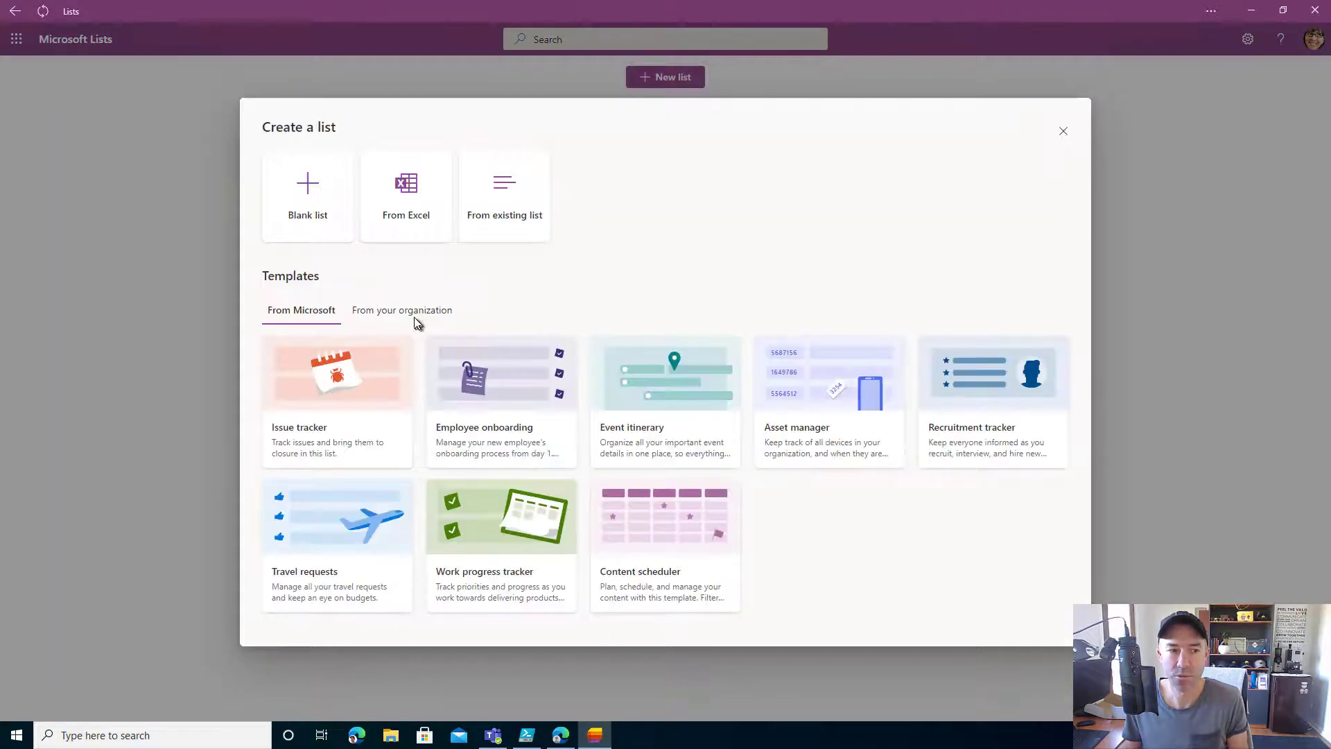
{"action": "left_click", "coordinate": [414, 317]}
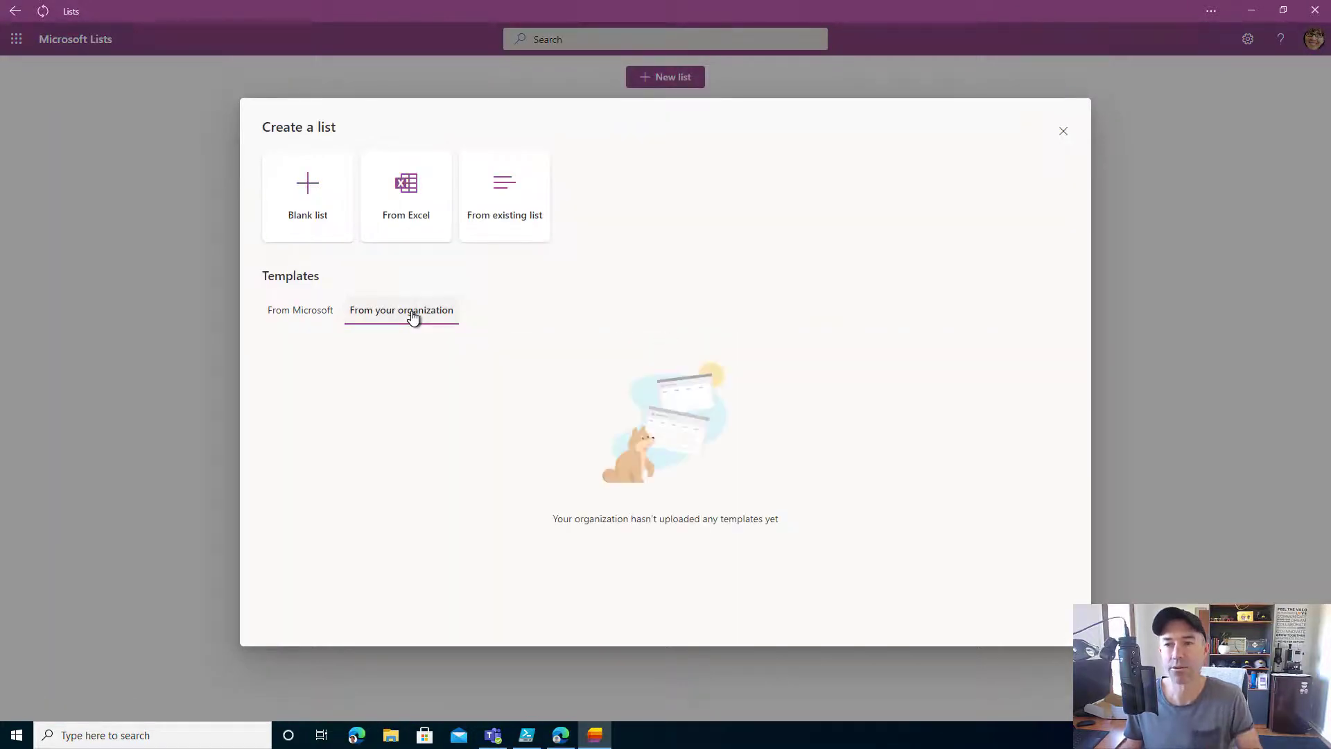